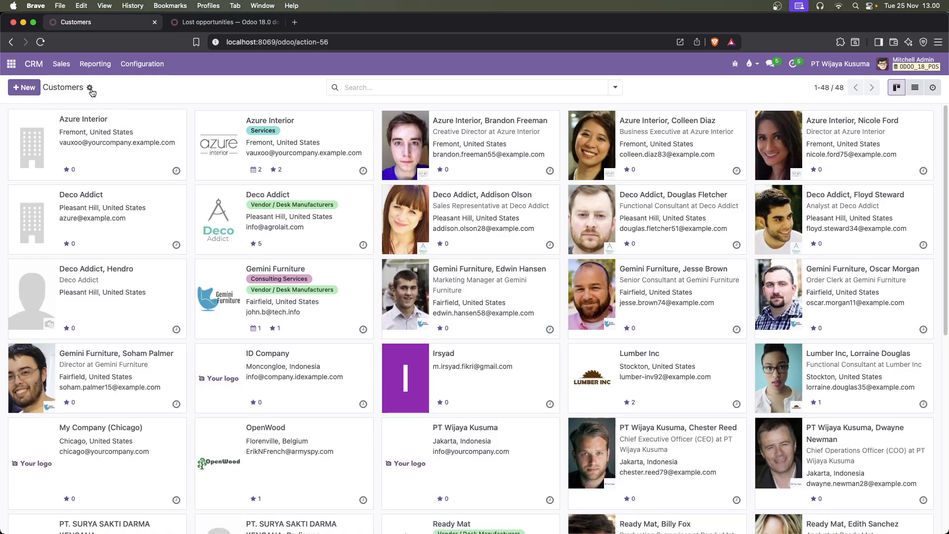
Download the customer import template to Downloads as customer_import and open the file in Numbers, dismissing the import warnings
{"action": "left_click", "coordinate": [90, 88]}
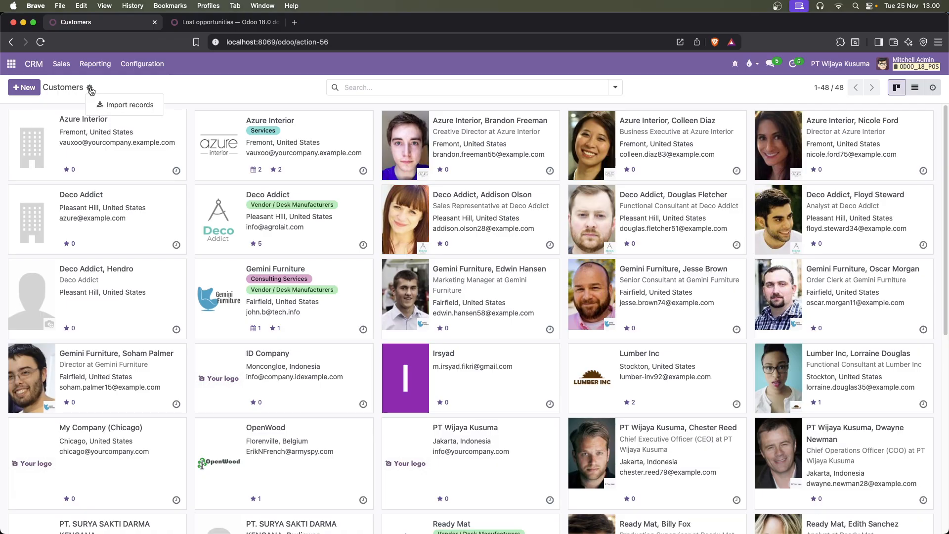
{"action": "left_click", "coordinate": [110, 105]}
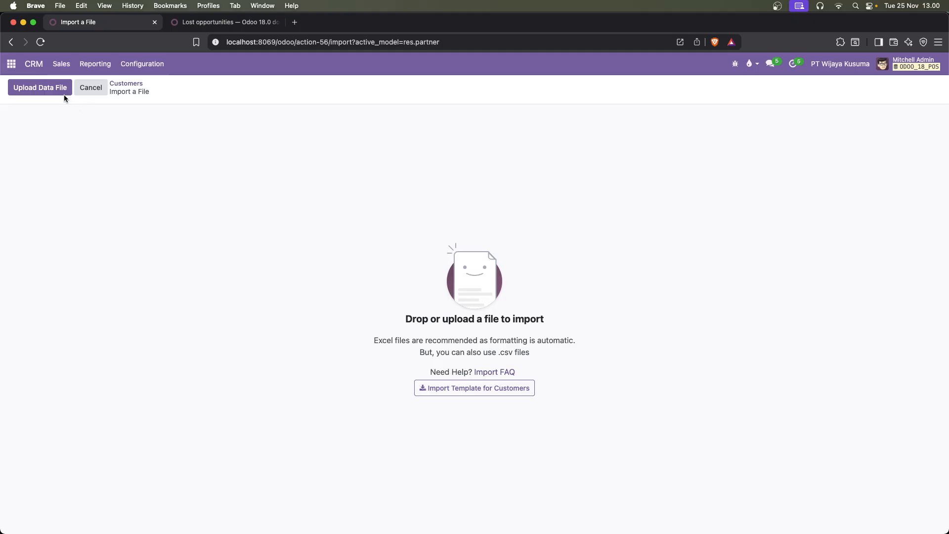
{"action": "left_click", "coordinate": [469, 389]}
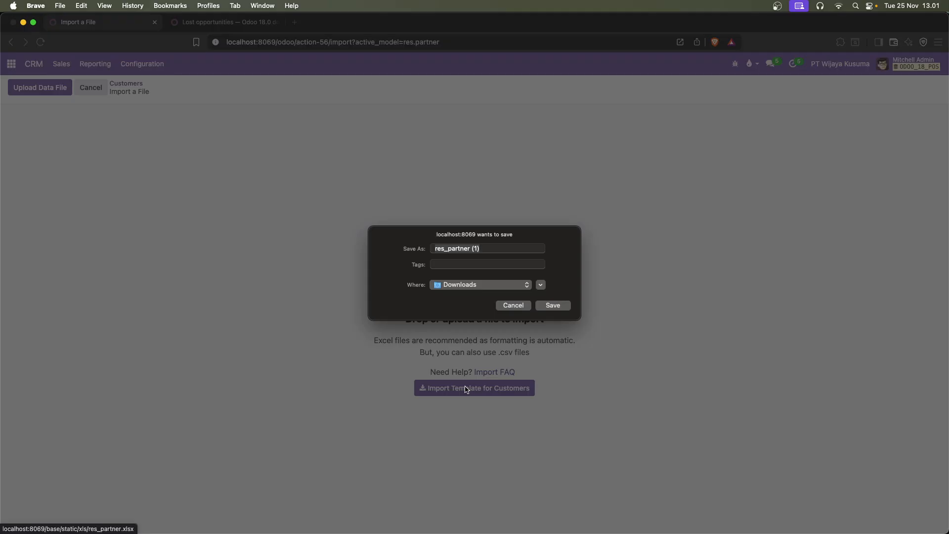
{"action": "type", "text": "cus"}
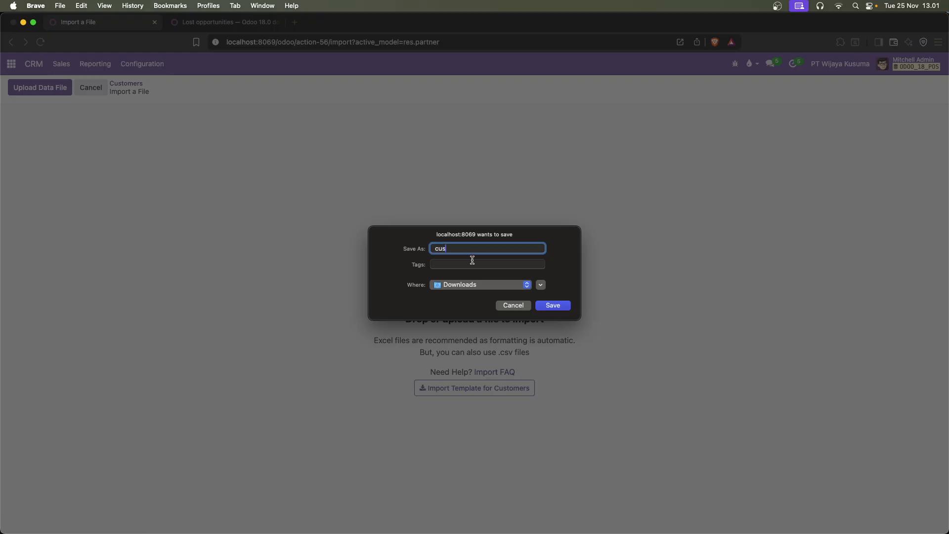
{"action": "type", "text": "tomer_import"}
{"action": "left_click", "coordinate": [554, 306]}
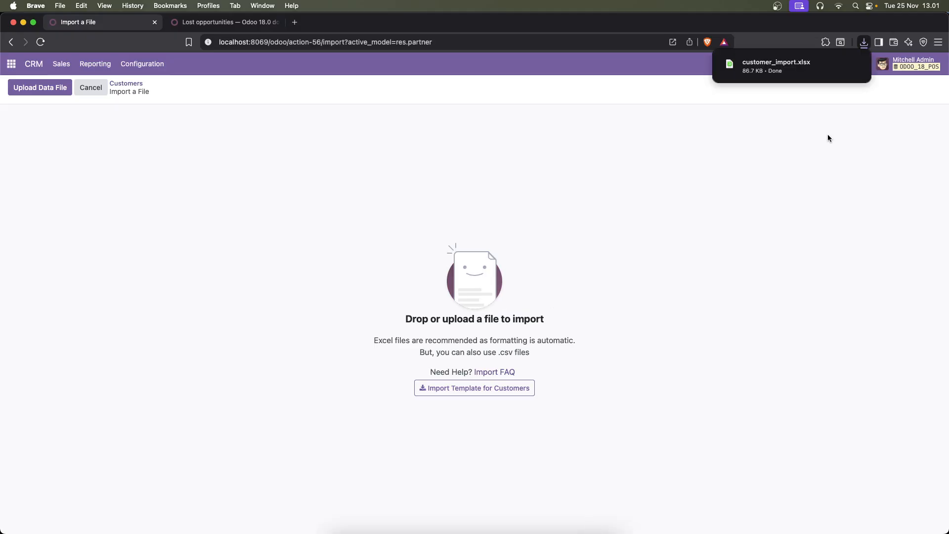
{"action": "left_click", "coordinate": [784, 68]}
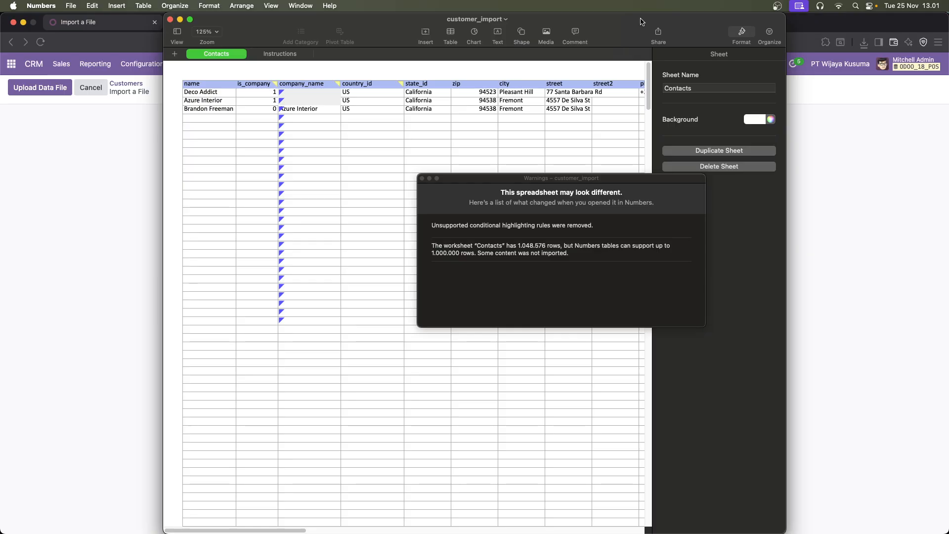
{"action": "left_click", "coordinate": [423, 179]}
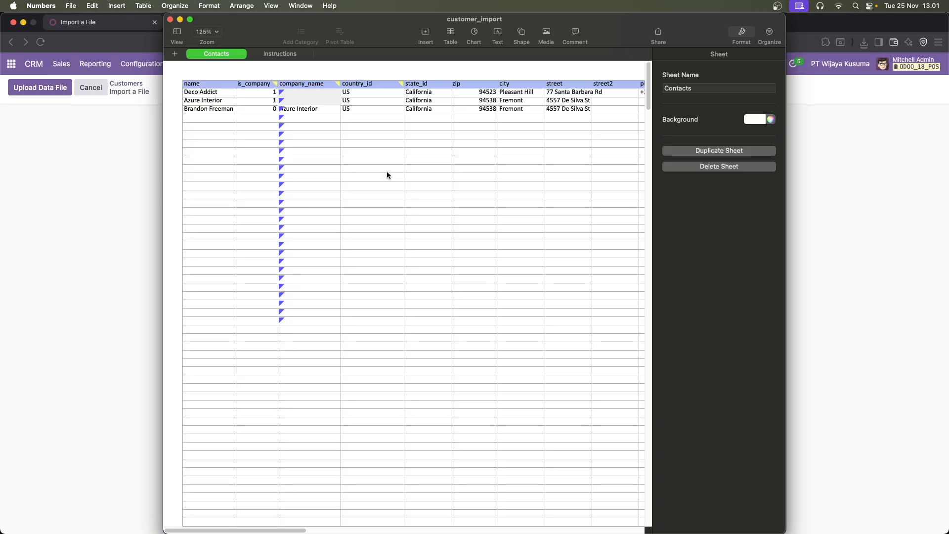
Examine the header comments on the Contacts sheet and the column notes on the Instructions sheet
{"action": "left_click", "coordinate": [214, 87]}
{"action": "mouse_move", "coordinate": [246, 85]}
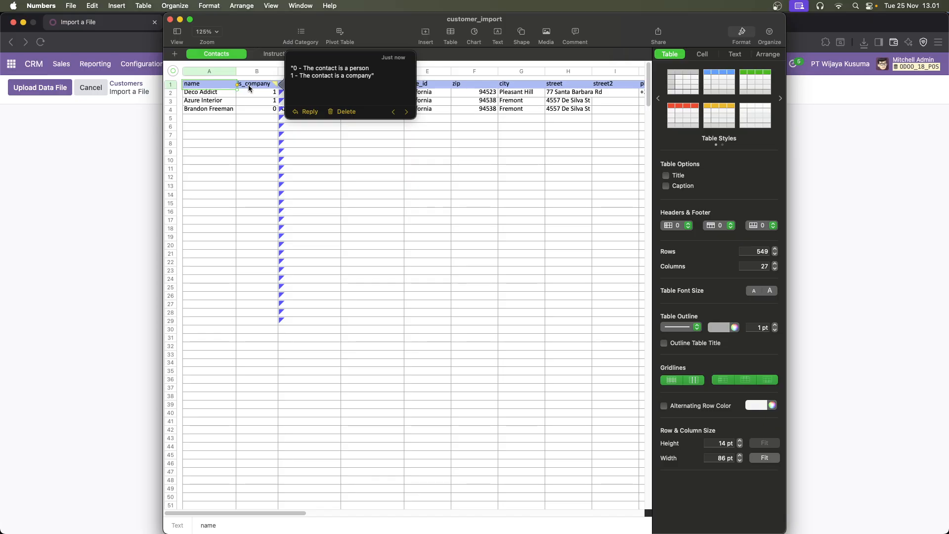
{"action": "left_click", "coordinate": [250, 88]}
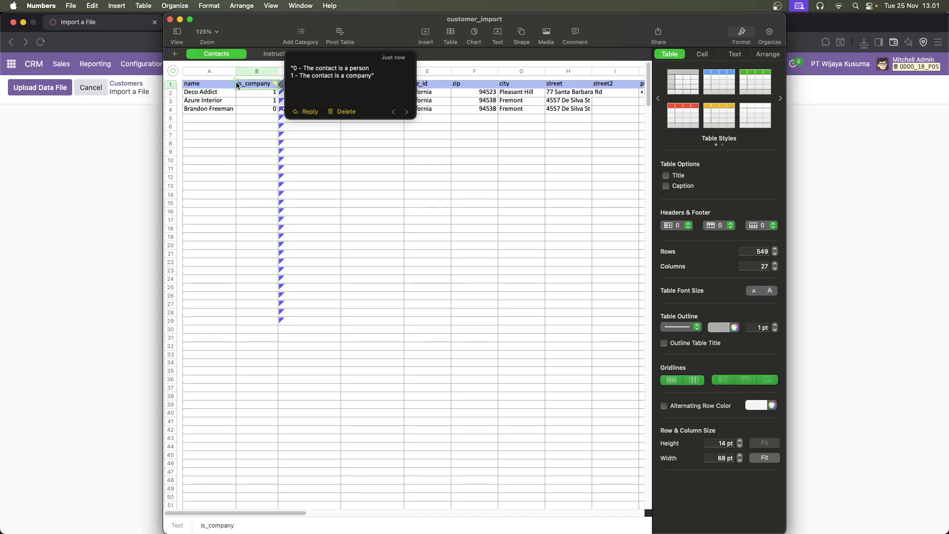
{"action": "left_click", "coordinate": [218, 86]}
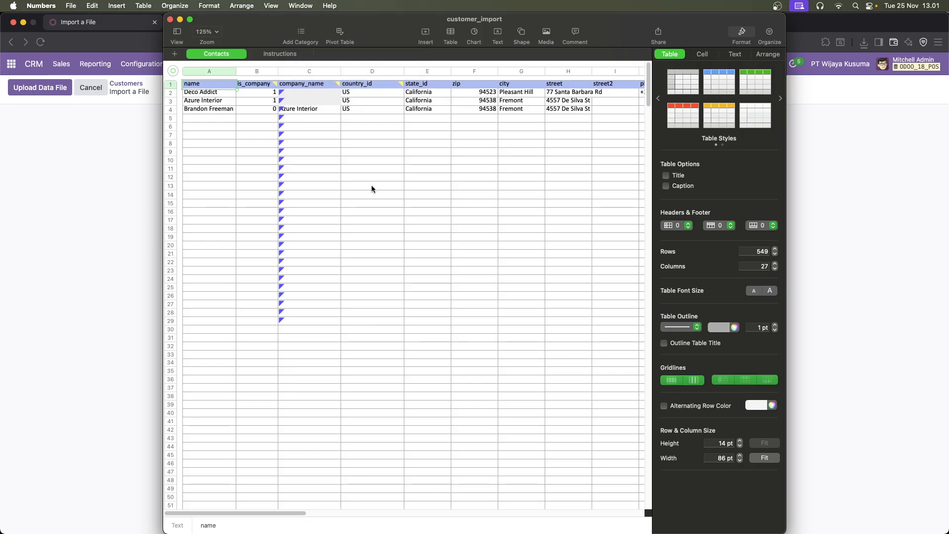
{"action": "mouse_move", "coordinate": [340, 86]}
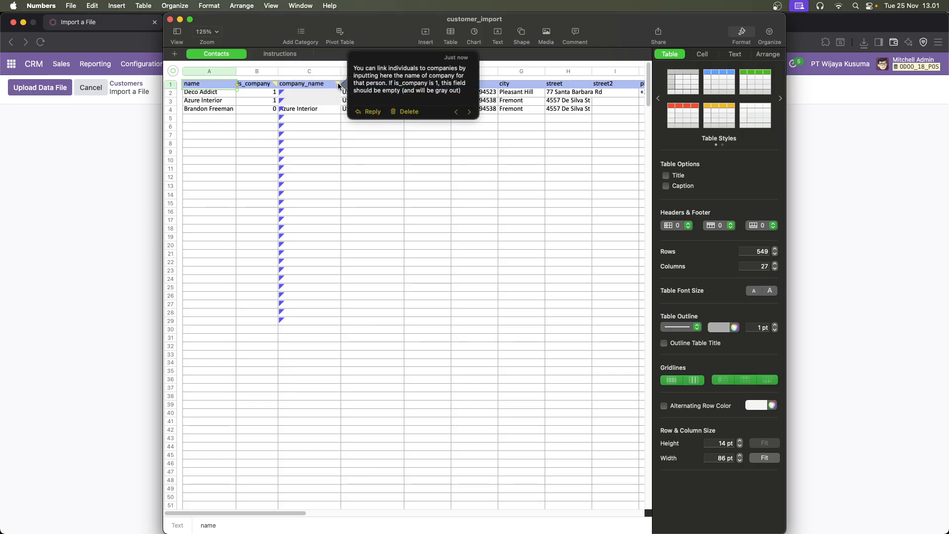
{"action": "mouse_move", "coordinate": [404, 86]}
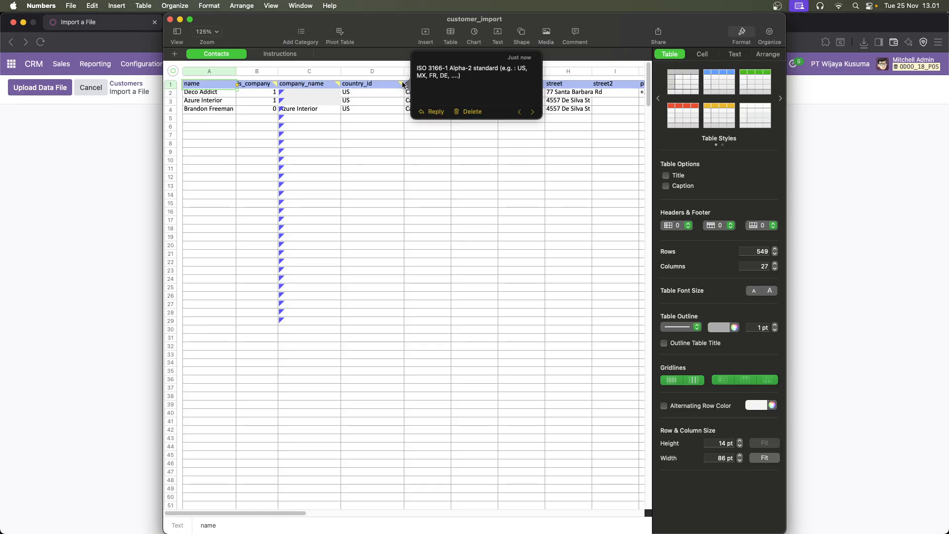
{"action": "left_click", "coordinate": [271, 55]}
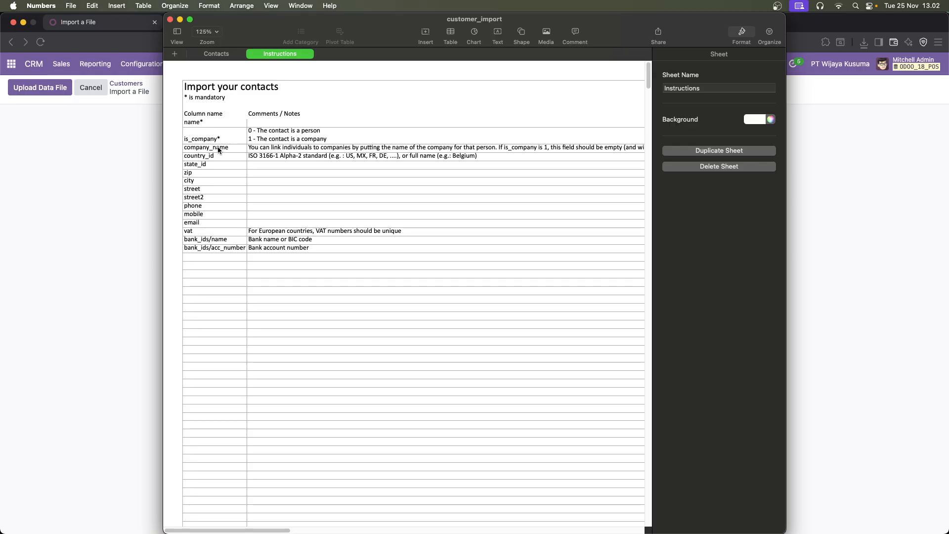
{"action": "left_click", "coordinate": [223, 54]}
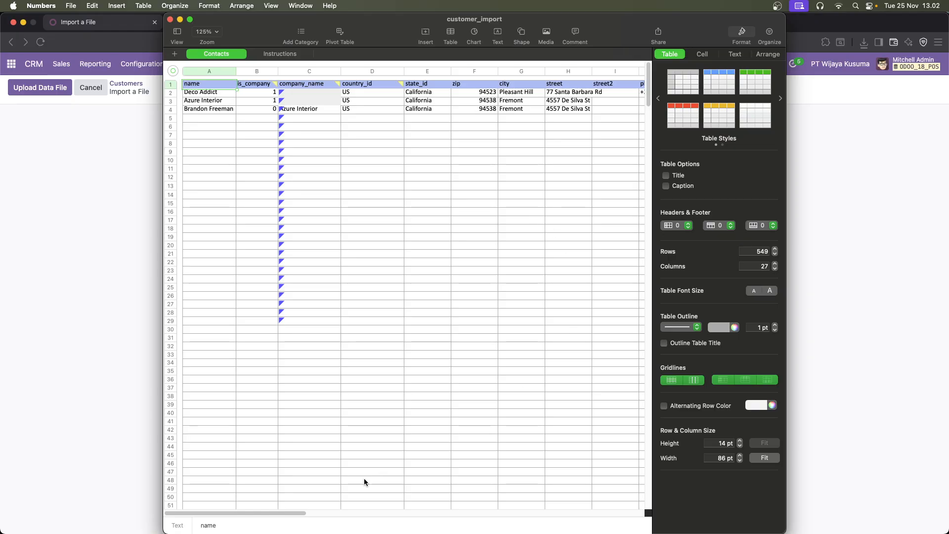
{"action": "scroll", "coordinate": [289, 513], "scroll_direction": "right", "scroll_amount": 1}
{"action": "scroll", "coordinate": [287, 515], "scroll_direction": "left", "scroll_amount": 1}
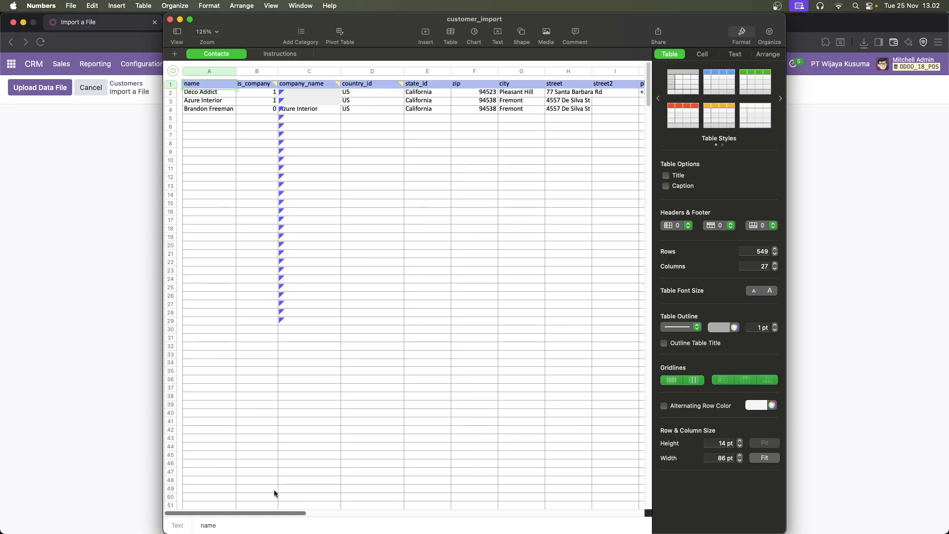
Delete the state_id and country_id columns from the Contacts sheet
{"action": "left_click", "coordinate": [428, 85]}
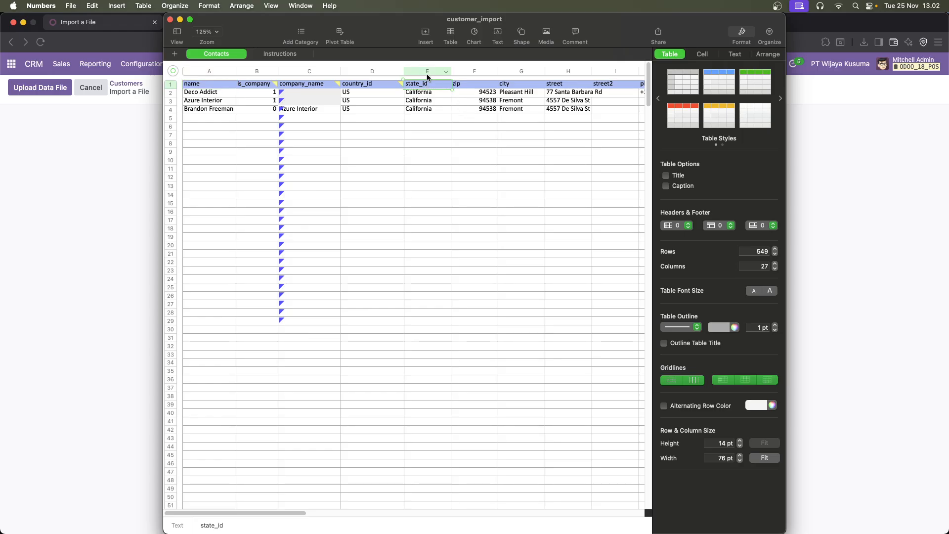
{"action": "right_click", "coordinate": [426, 85]}
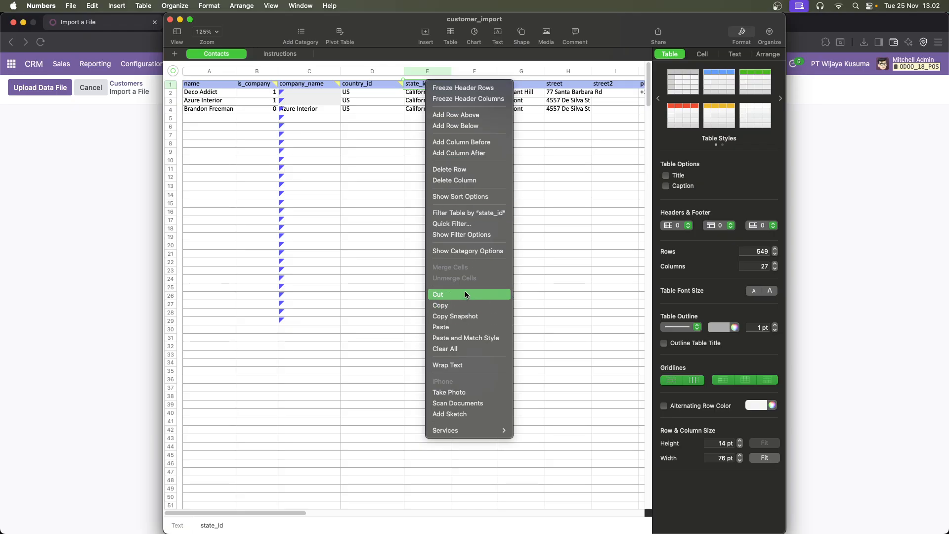
{"action": "left_click", "coordinate": [462, 181]}
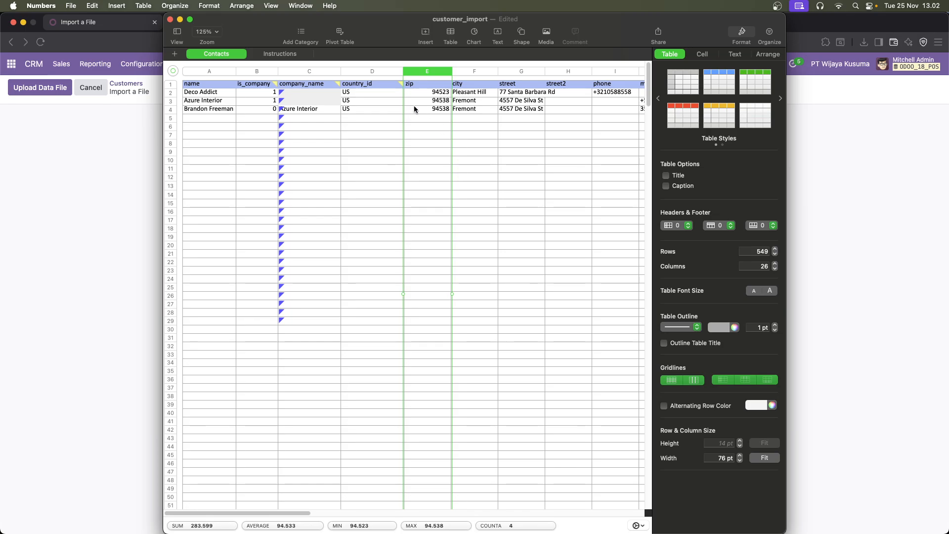
{"action": "left_click", "coordinate": [375, 84]}
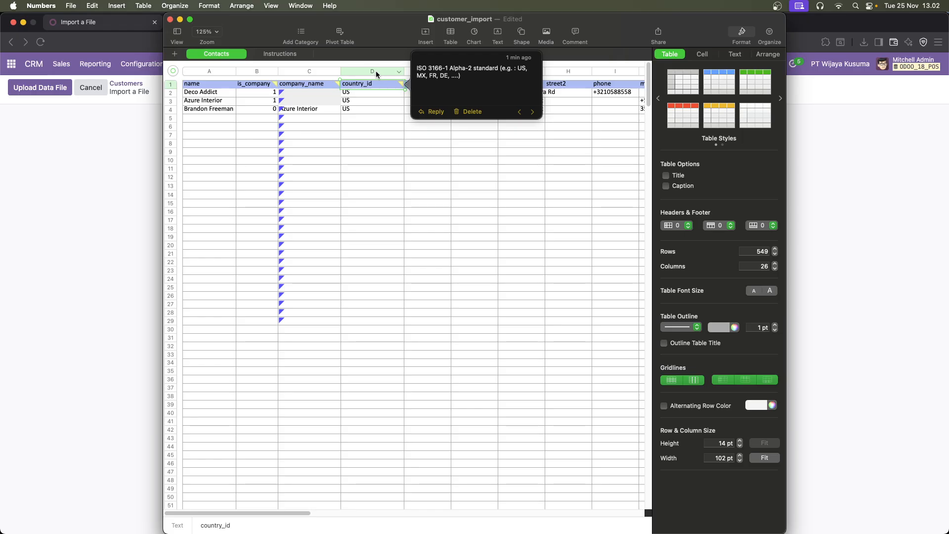
{"action": "right_click", "coordinate": [376, 72]}
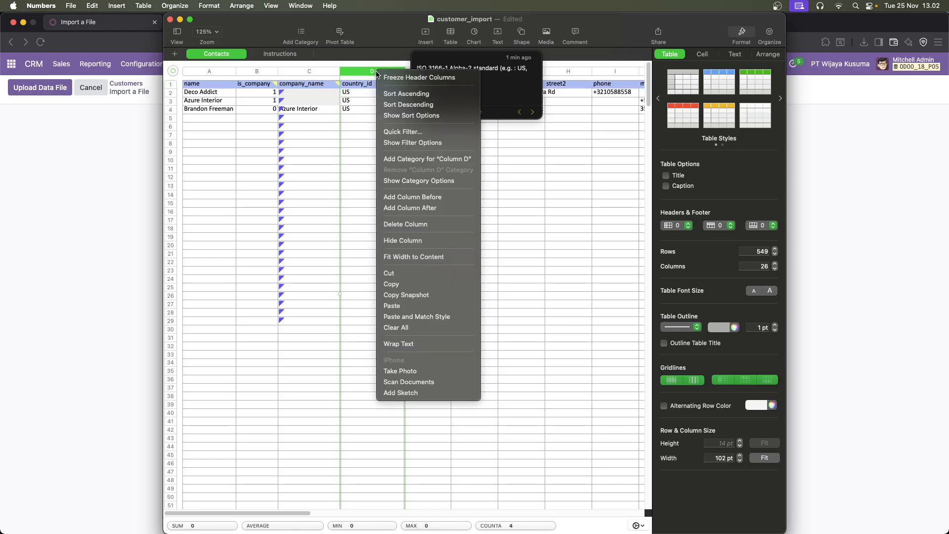
{"action": "left_click", "coordinate": [402, 225]}
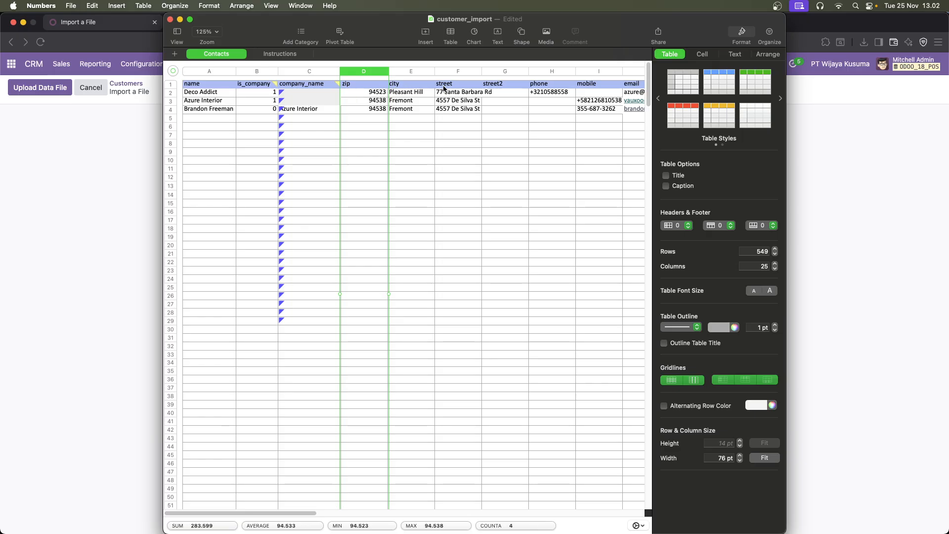
Delete the street2 and vat columns from the Contacts sheet
{"action": "left_click", "coordinate": [497, 71]}
{"action": "right_click", "coordinate": [497, 71]}
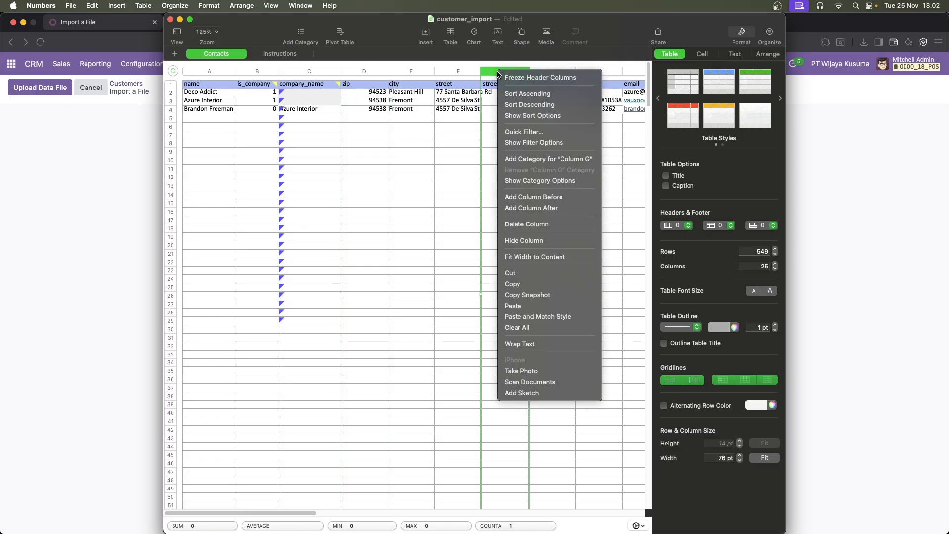
{"action": "left_click", "coordinate": [525, 224]}
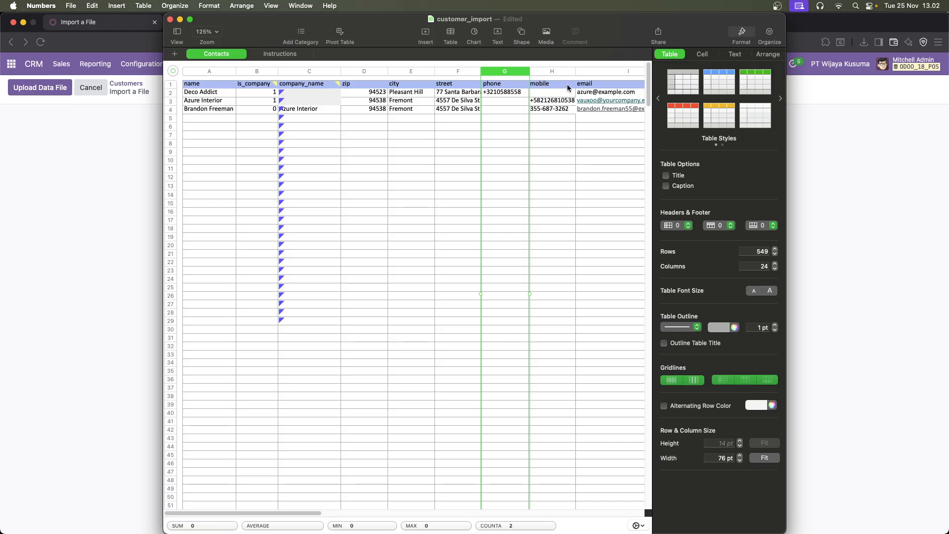
{"action": "left_click_drag", "start_coordinate": [320, 515], "coordinate": [402, 502]}
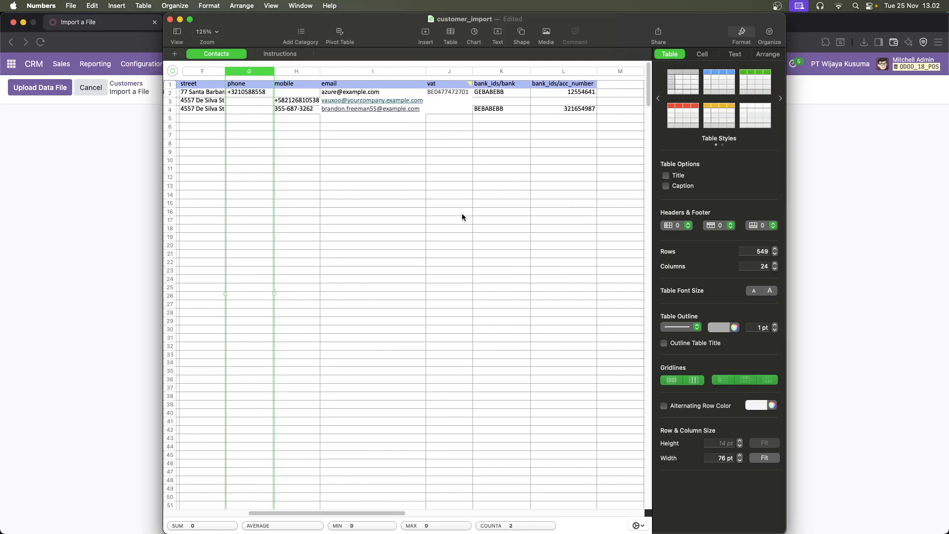
{"action": "right_click", "coordinate": [444, 70]}
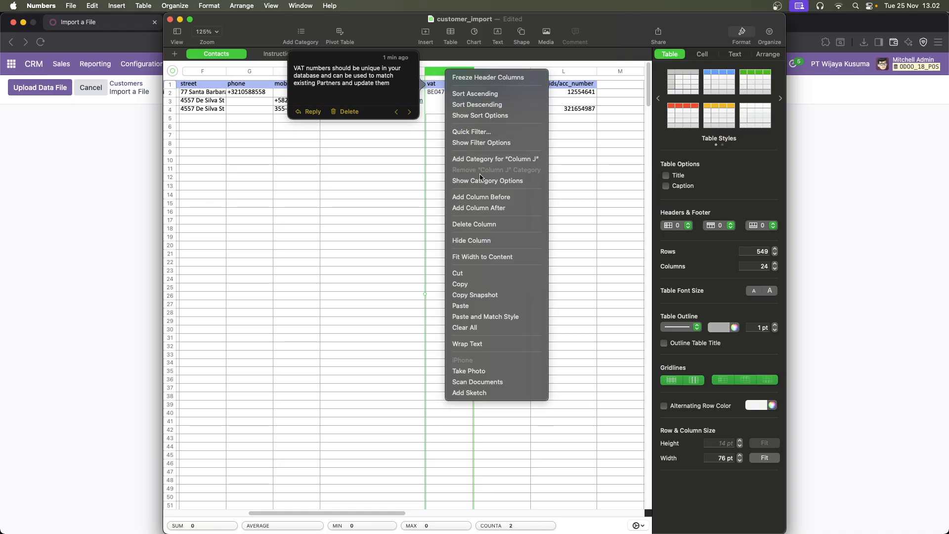
{"action": "left_click", "coordinate": [480, 223]}
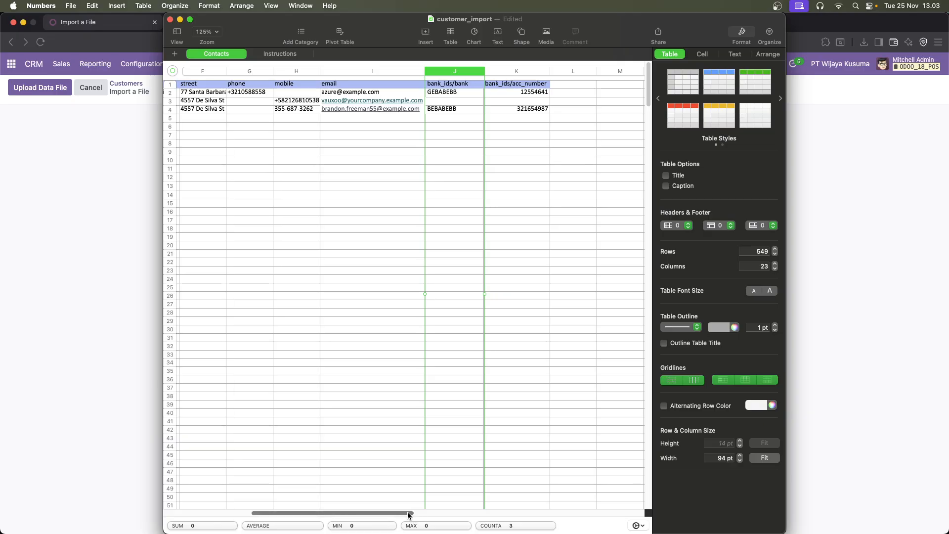
Delete the company_name column from the Contacts sheet
{"action": "left_click_drag", "start_coordinate": [410, 515], "coordinate": [408, 515]}
{"action": "left_click_drag", "start_coordinate": [413, 517], "coordinate": [317, 516]}
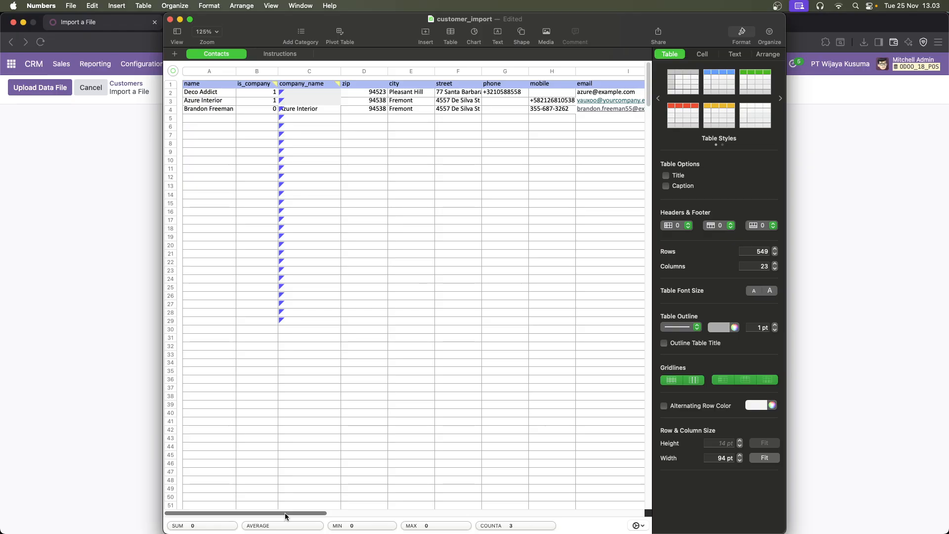
{"action": "mouse_move", "coordinate": [310, 86]}
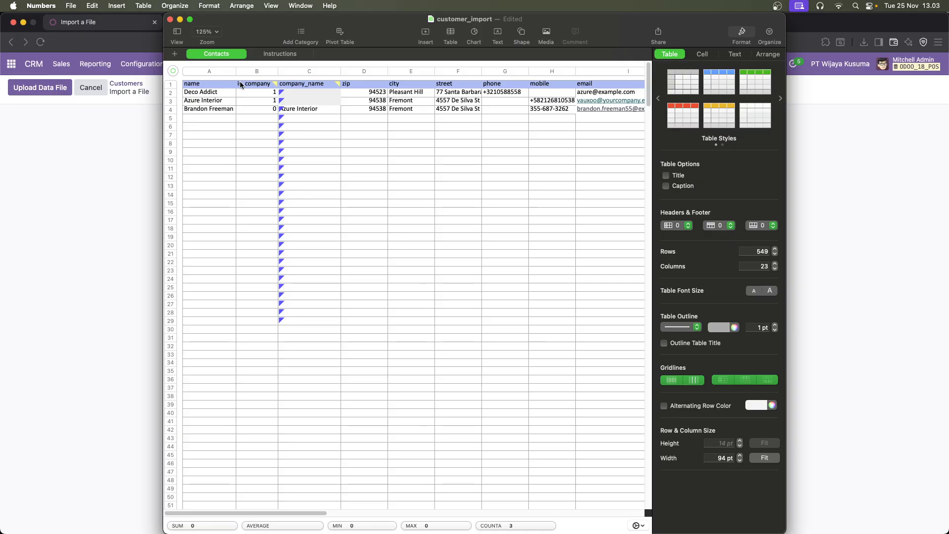
{"action": "right_click", "coordinate": [307, 83]}
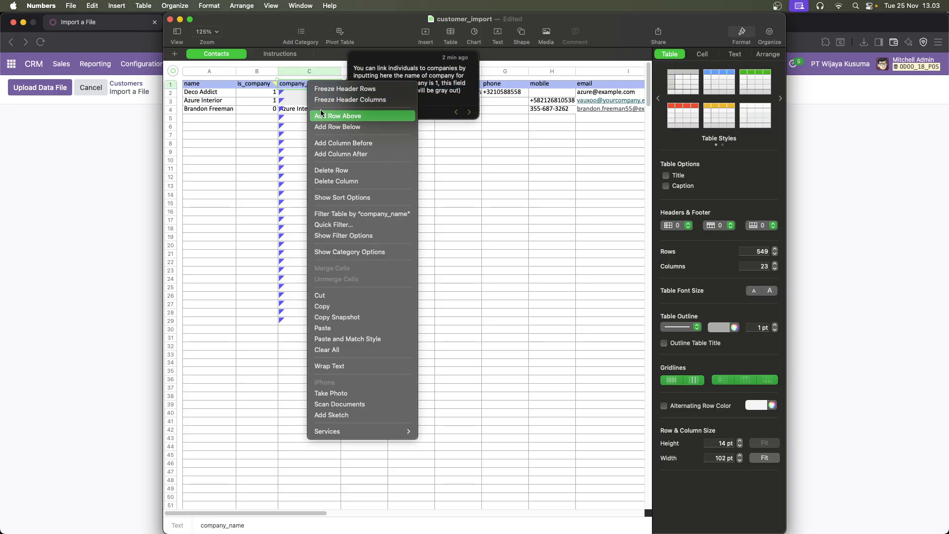
{"action": "left_click", "coordinate": [321, 181]}
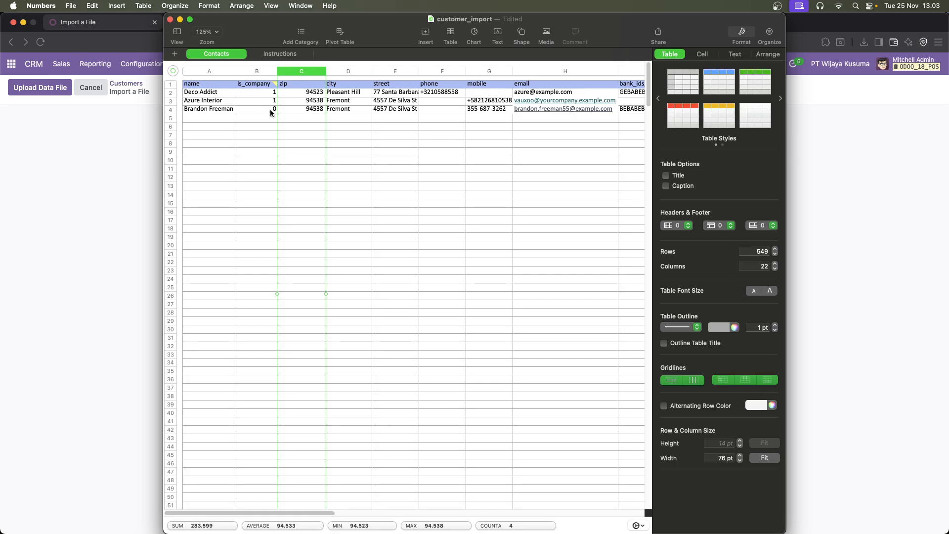
Delete row 4, the sample contact that is a person rather than a company
{"action": "left_click", "coordinate": [170, 108]}
{"action": "right_click", "coordinate": [171, 109]}
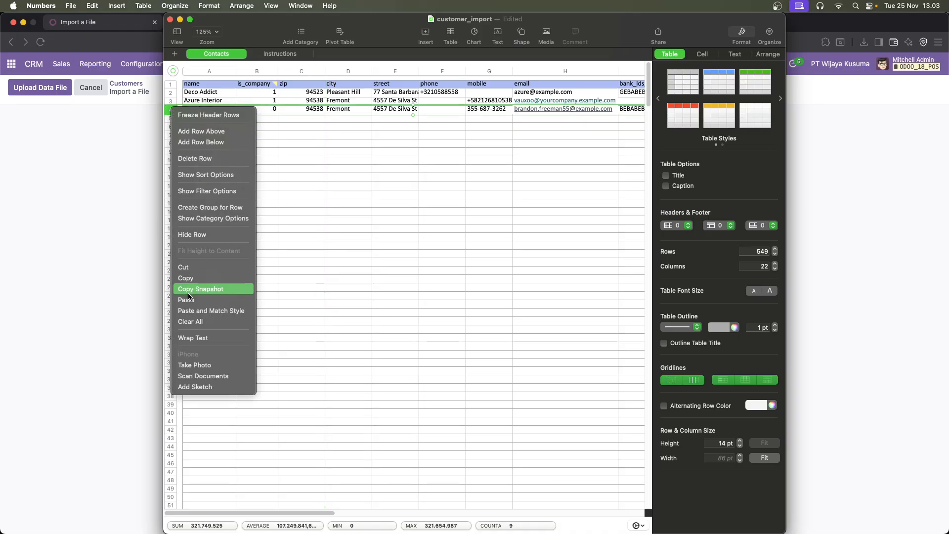
{"action": "left_click", "coordinate": [289, 138]}
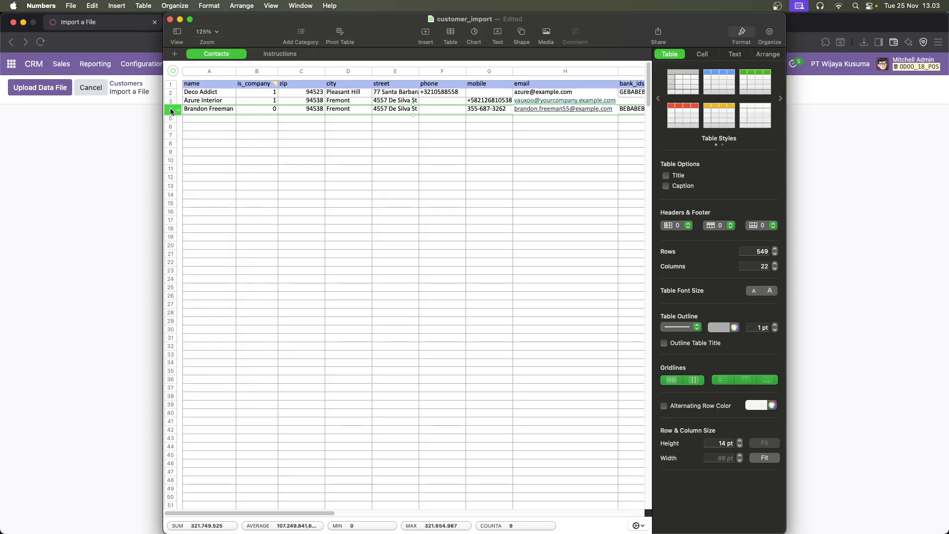
{"action": "right_click", "coordinate": [171, 111]}
{"action": "left_click", "coordinate": [294, 157]}
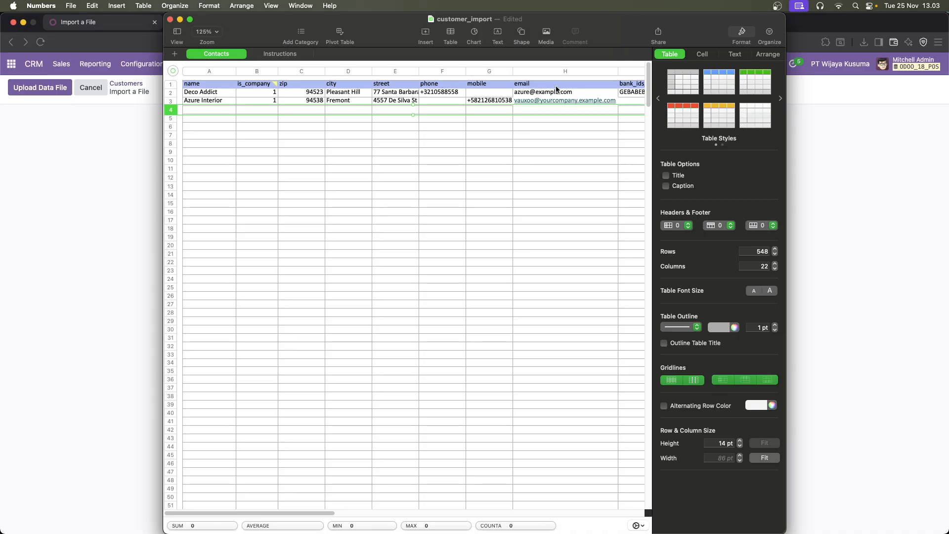
Check the mobile, email and bank fields of the first sample contact in row 2
{"action": "left_click", "coordinate": [594, 91]}
{"action": "key", "text": "Left"}
{"action": "key", "text": "Left"}
{"action": "key", "text": "Left"}
{"action": "key", "text": "Left"}
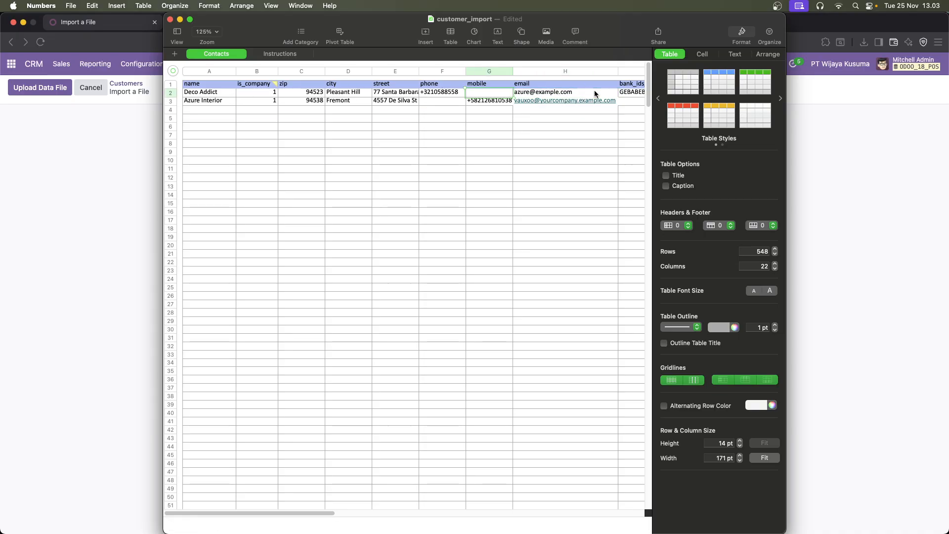
{"action": "key", "text": "Right"}
{"action": "key", "text": "Right"}
{"action": "key", "text": "Right"}
{"action": "key", "text": "Right"}
{"action": "key", "text": "Right"}
{"action": "key", "text": "Right"}
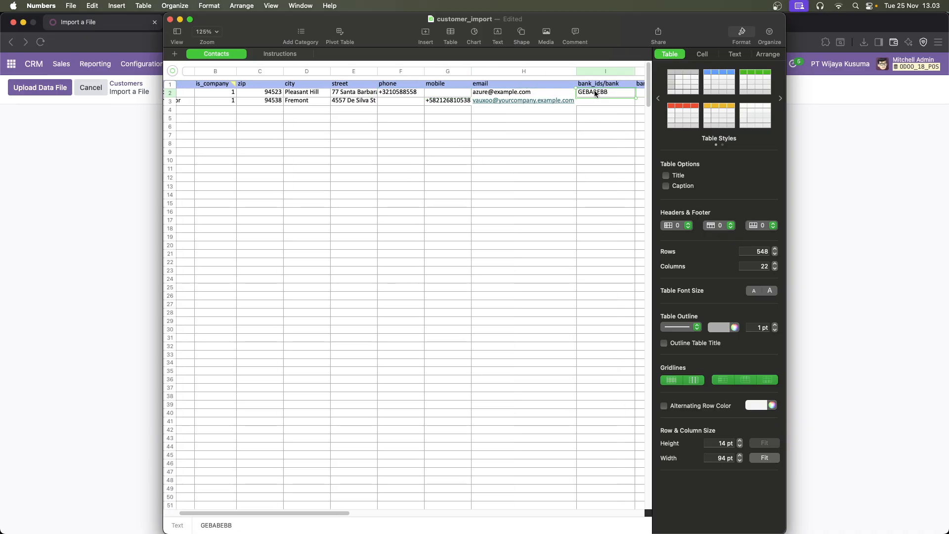
{"action": "key", "text": "Left"}
{"action": "key", "text": "Left"}
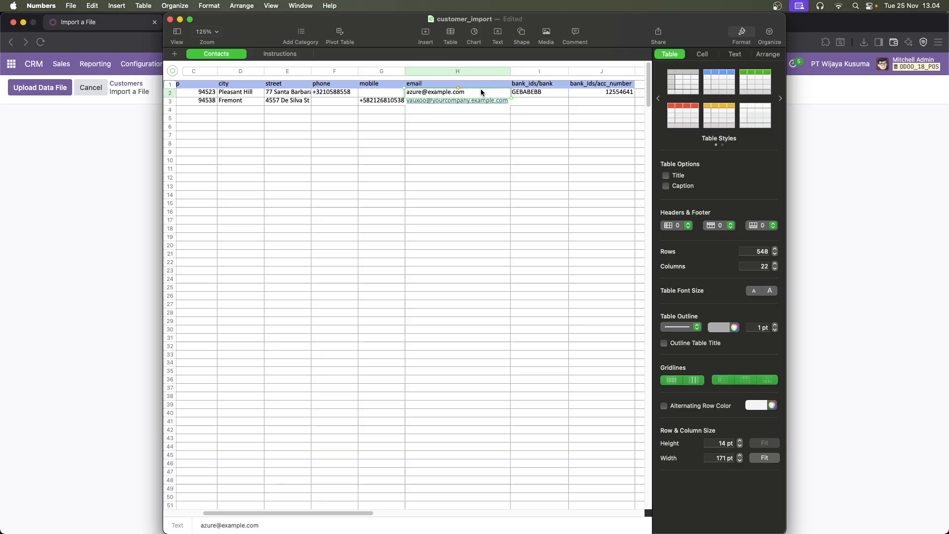
Rename the bank_ids/bank column header to contacts/name in the Contacts sheet
{"action": "left_click", "coordinate": [522, 87]}
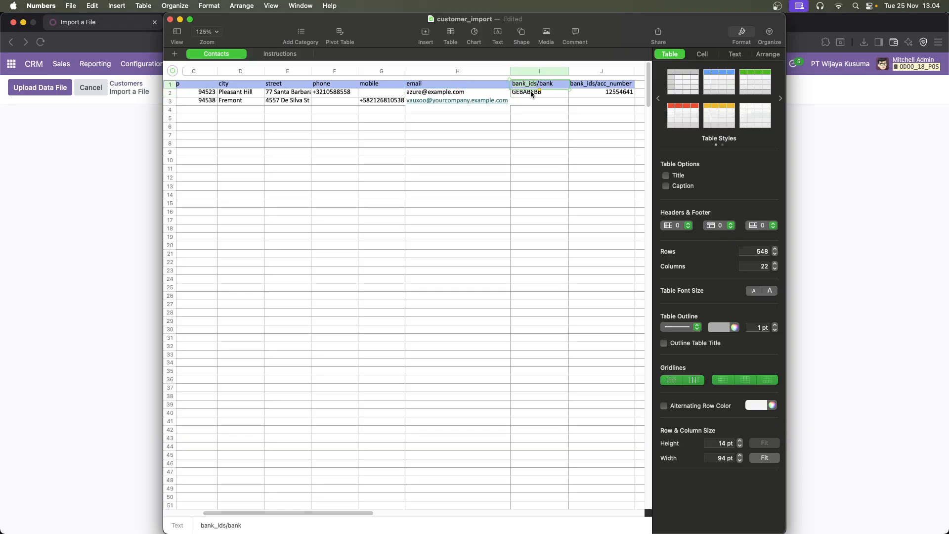
{"action": "double_click", "coordinate": [524, 83]}
{"action": "type", "text": "ca"}
{"action": "type", "text": "ntac"}
{"action": "type", "text": "ts"}
{"action": "key", "text": "BackSpace"}
{"action": "key", "text": "BackSpace"}
{"action": "key", "text": "BackSpace"}
{"action": "key", "text": "BackSpace"}
{"action": "type", "text": "name"}
{"action": "left_click", "coordinate": [559, 105]}
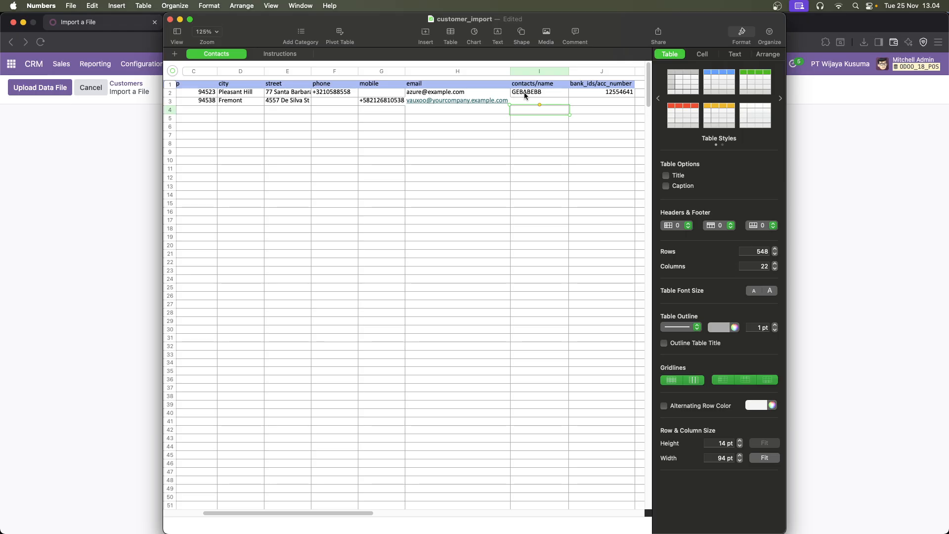
{"action": "left_click", "coordinate": [540, 94]}
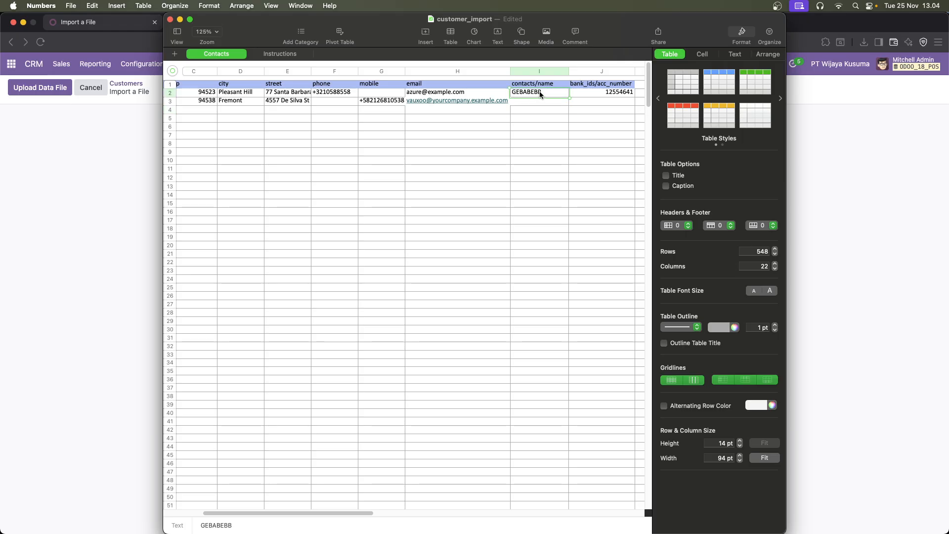
Rename the bank_ids/acc_number column header to contacts/phone
{"action": "left_click", "coordinate": [579, 87]}
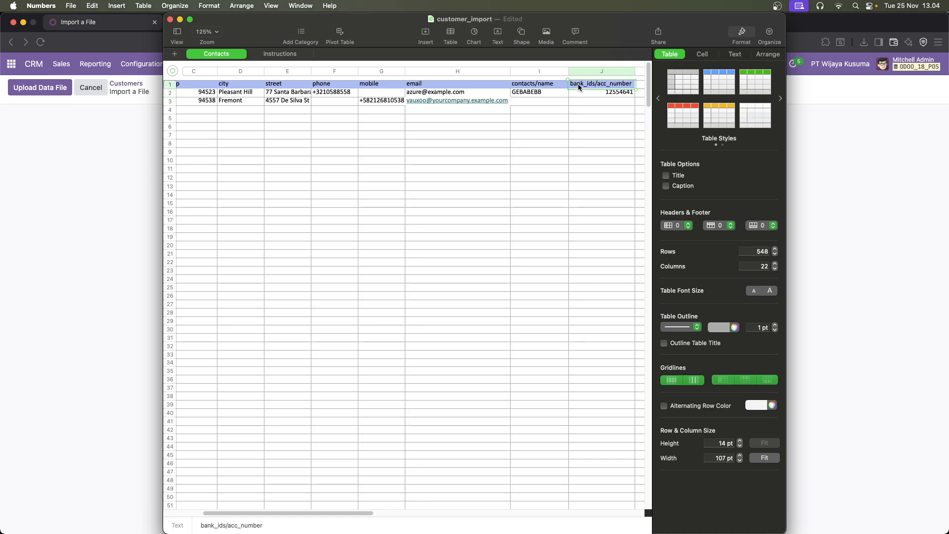
{"action": "double_click", "coordinate": [577, 84]}
{"action": "type", "text": "contacts"}
{"action": "key", "text": "alt+BackSpace"}
{"action": "type", "text": "phone"}
{"action": "key", "text": "Return"}
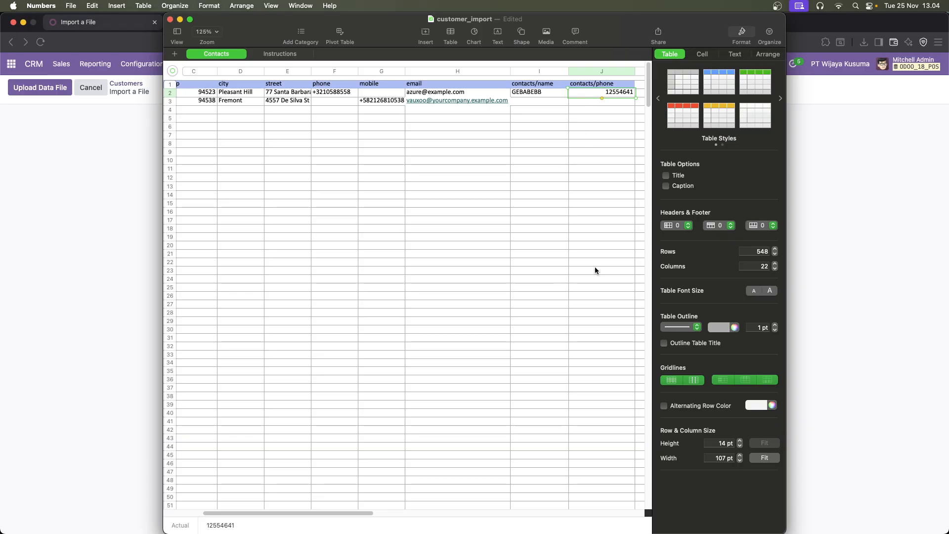
Replace the company name of the first sample contact in row 2 with PT Daryama
{"action": "left_click_drag", "start_coordinate": [361, 513], "coordinate": [275, 512]}
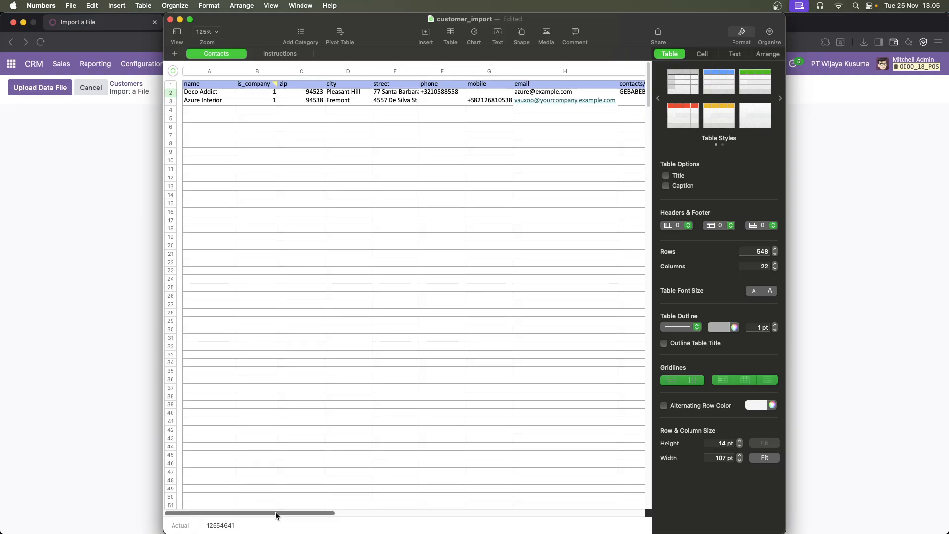
{"action": "left_click", "coordinate": [222, 94]}
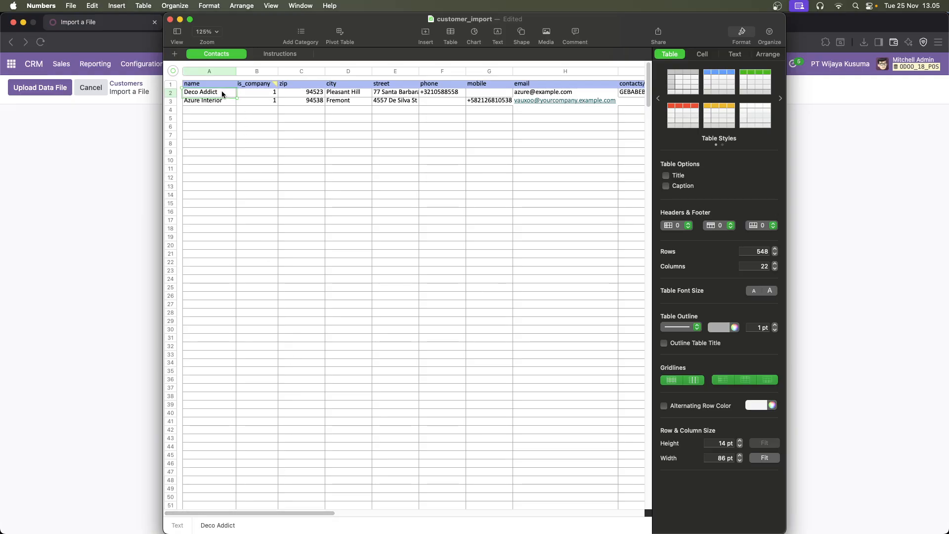
{"action": "type", "text": "PT Daryama"}
Set the zip of PT Daryama to 17112 and its city to Bekasi
{"action": "left_click", "coordinate": [288, 93]}
{"action": "type", "text": "17112"}
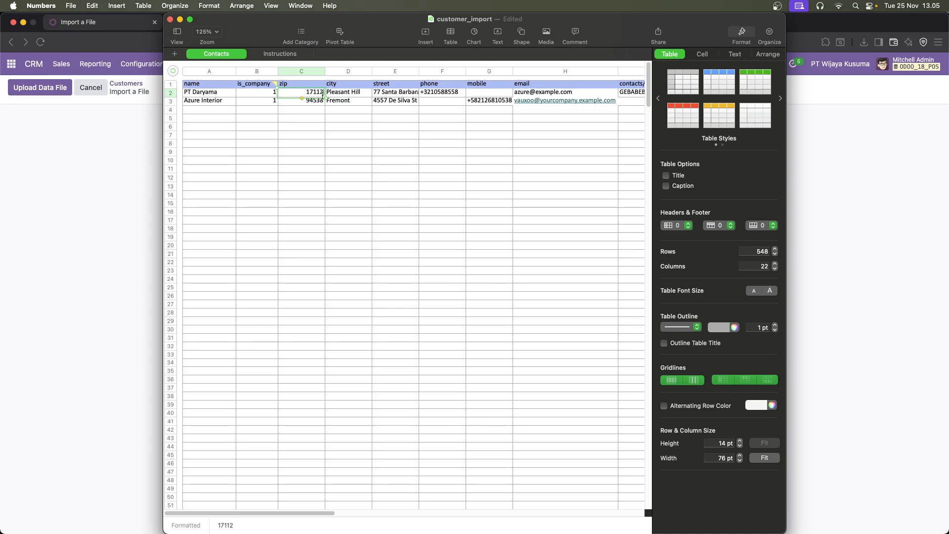
{"action": "key", "text": "Tab"}
{"action": "type", "text": "Bekasi"}
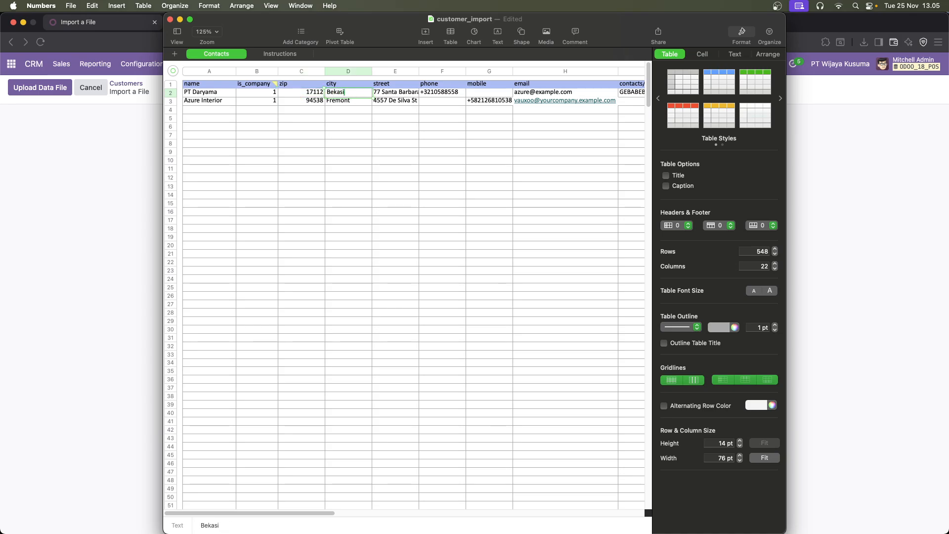
Replace the street in row 2 with PT Daryama's street address
{"action": "left_click", "coordinate": [379, 93]}
{"action": "type", "text": "J"}
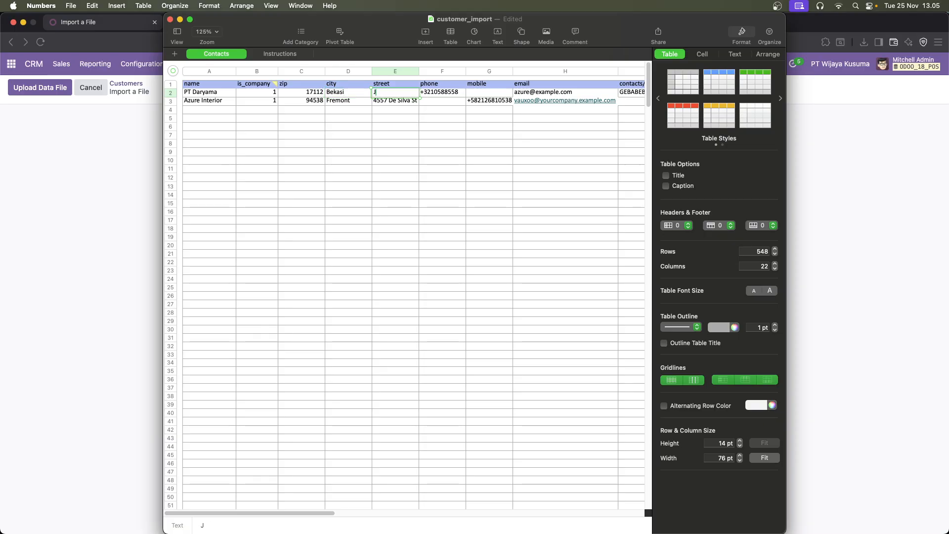
{"action": "type", "text": "l Khairil Anwar"}
{"action": "left_click", "coordinate": [434, 94]}
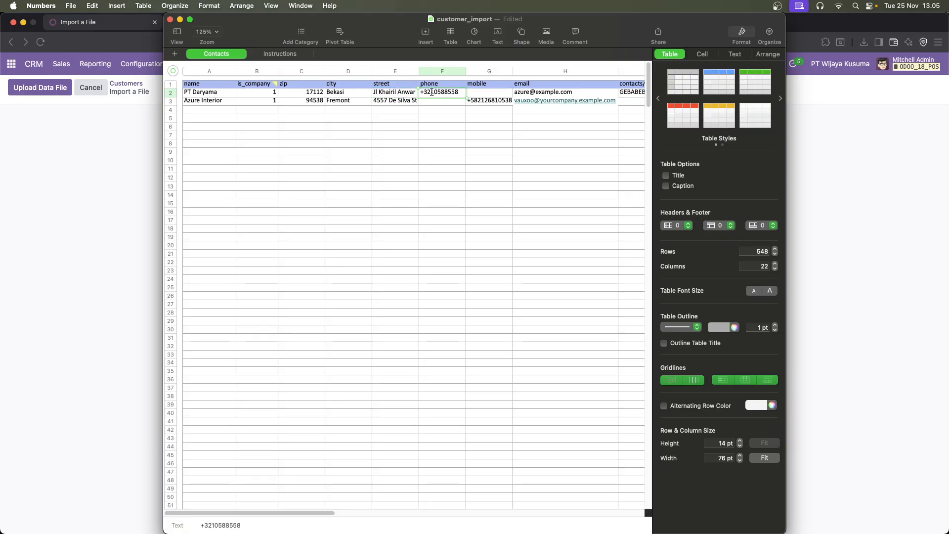
{"action": "double_click", "coordinate": [432, 93]}
{"action": "key", "text": "Left"}
{"action": "key", "text": "shift+Right"}
{"action": "key", "text": "shift+Right"}
{"action": "type", "text": "62"}
{"action": "left_click", "coordinate": [481, 92]}
{"action": "left_click", "coordinate": [438, 92]}
{"action": "left_click", "coordinate": [473, 94]}
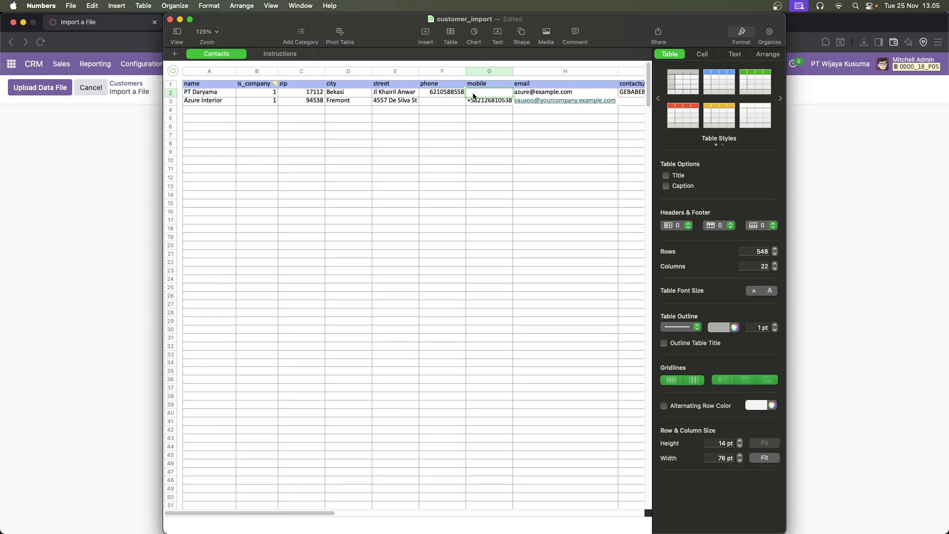
{"action": "key", "text": "super+v"}
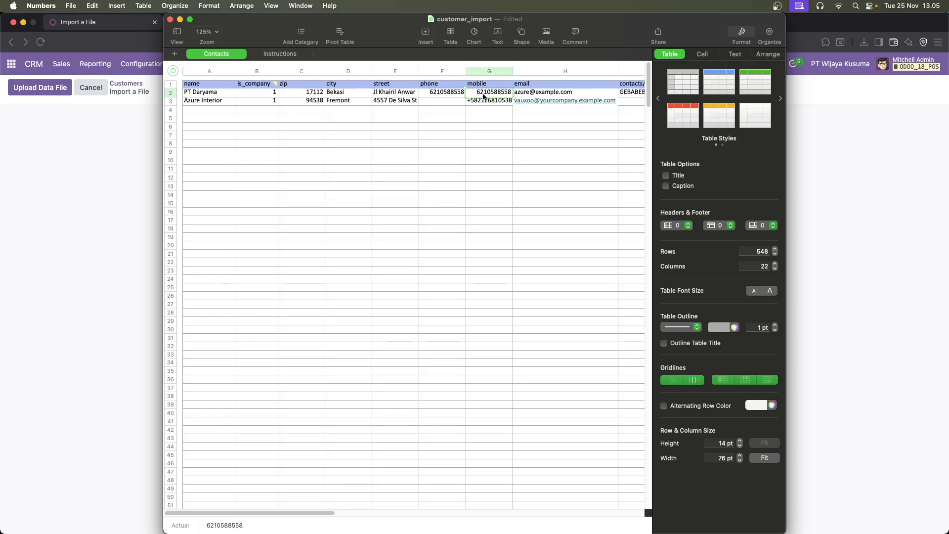
Replace the part before the @ in row 2's email with PT Daryama's short company name in lowercase
{"action": "left_click", "coordinate": [525, 94]}
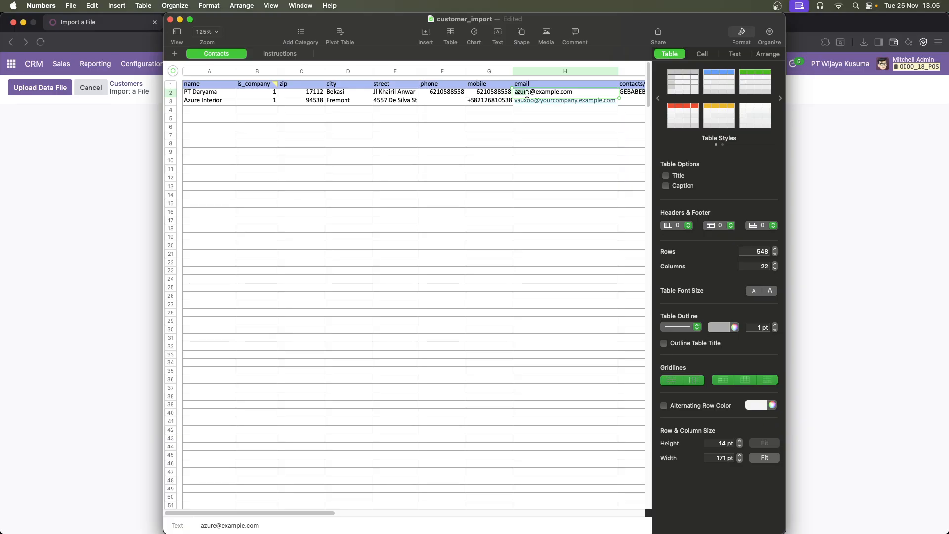
{"action": "double_click", "coordinate": [528, 94]}
{"action": "type", "text": "daryama"}
{"action": "key", "text": "Return"}
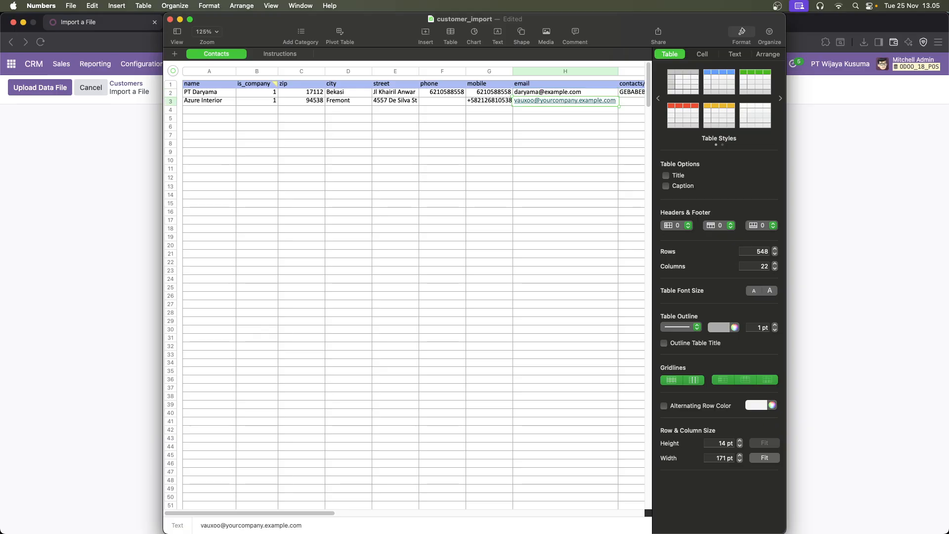
Enter the contact person's full name in the contacts/name field of row 2
{"action": "key", "text": "Up"}
{"action": "key", "text": "Right"}
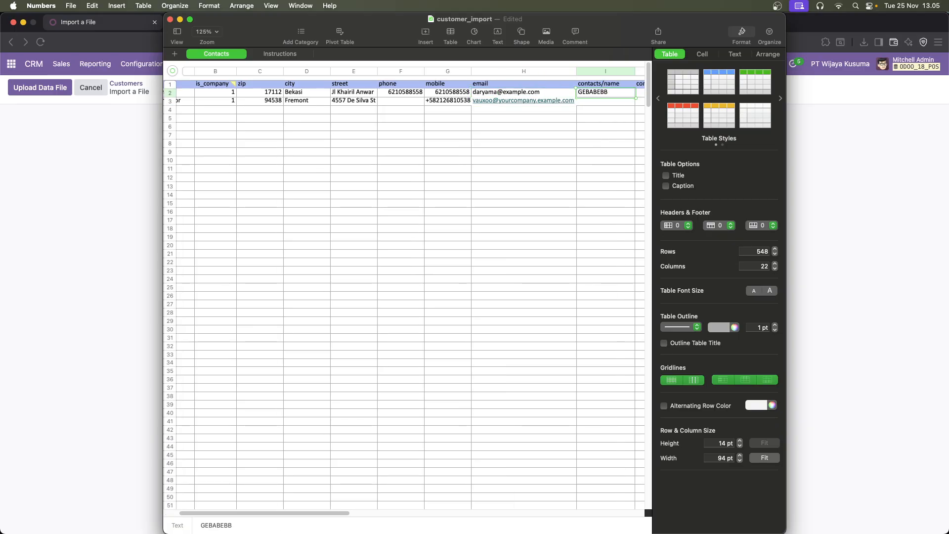
{"action": "key", "text": "Down"}
{"action": "key", "text": "Up"}
{"action": "type", "text": "Brand"}
{"action": "key", "text": "BackSpace"}
{"action": "key", "text": "BackSpace"}
{"action": "key", "text": "BackSpace"}
{"action": "key", "text": "BackSpace"}
{"action": "key", "text": "BackSpace"}
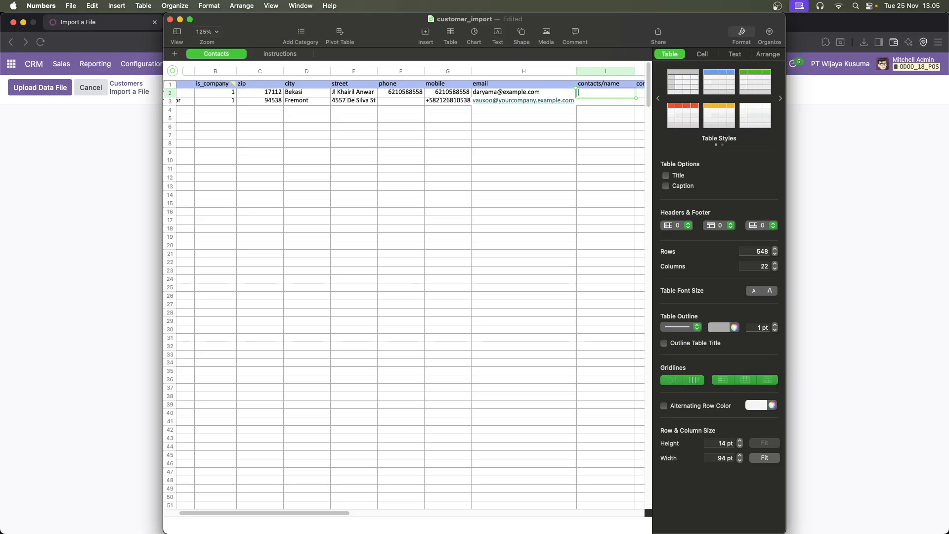
Enter the contact person's phone number, starting with country code 62, in the contacts/phone field of row 2
{"action": "key", "text": "Tab"}
{"action": "key", "text": "Return"}
{"action": "key", "text": "Up"}
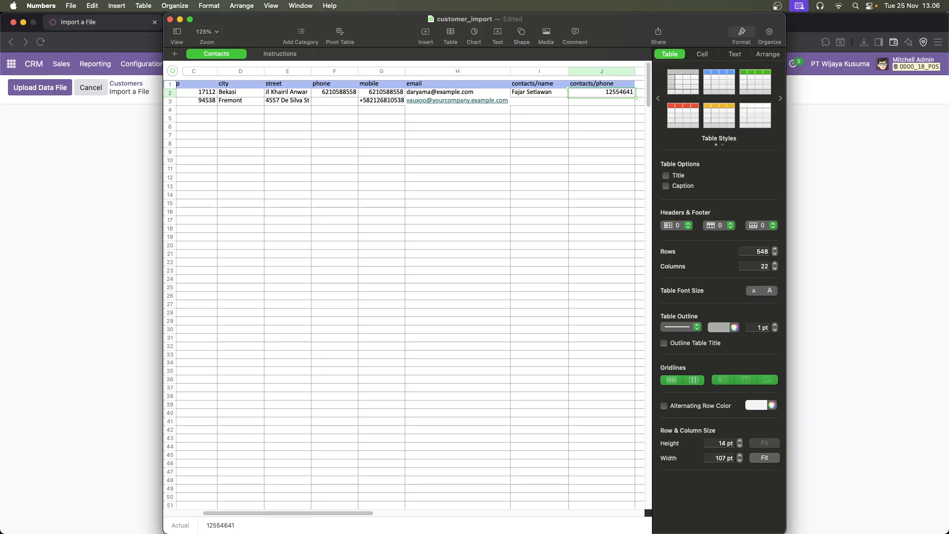
{"action": "type", "text": "^"}
{"action": "key", "text": "BackSpace"}
{"action": "key", "text": "Return"}
Replace the company name of the second sample contact in row 3 with PT Suzuki Indonesia
{"action": "key", "text": "Left"}
{"action": "key", "text": "Left"}
{"action": "key", "text": "Left"}
{"action": "key", "text": "Left"}
{"action": "key", "text": "Left"}
{"action": "key", "text": "Left"}
{"action": "key", "text": "Left"}
{"action": "key", "text": "Left"}
{"action": "key", "text": "Left"}
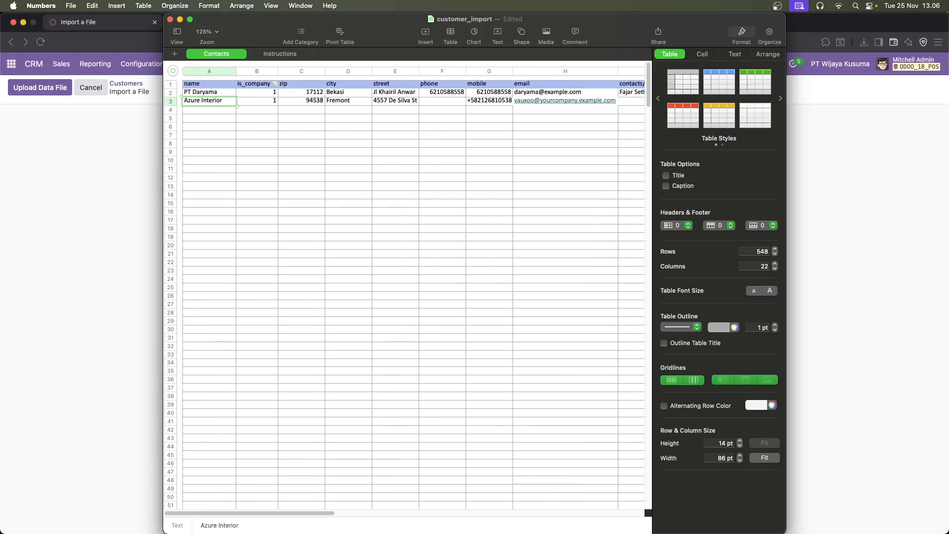
{"action": "type", "text": "PT Suzuki Indonesia"}
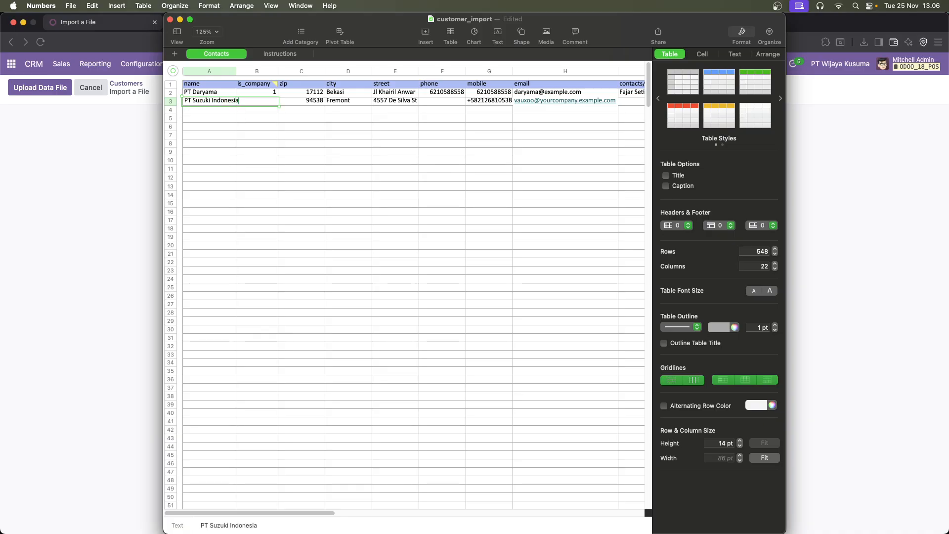
Set the zip of PT Suzuki Indonesia to 17111 and its city to Bekasi
{"action": "key", "text": "Tab"}
{"action": "key", "text": "Tab"}
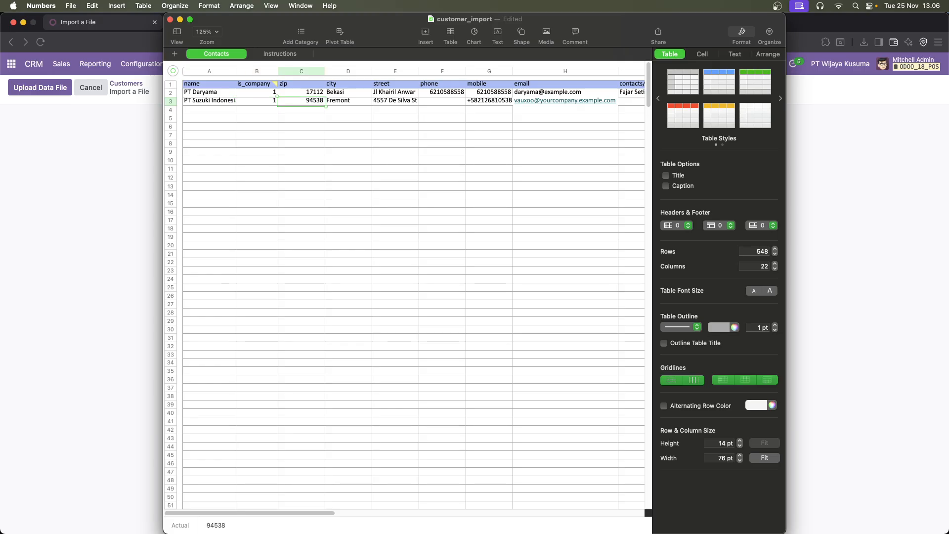
{"action": "key", "text": "Down"}
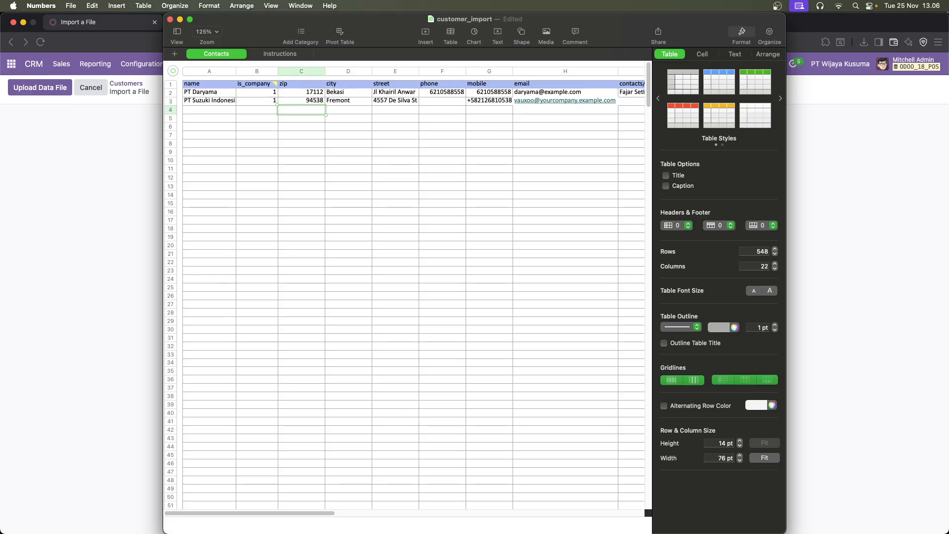
{"action": "key", "text": "Up"}
{"action": "type", "text": "17111"}
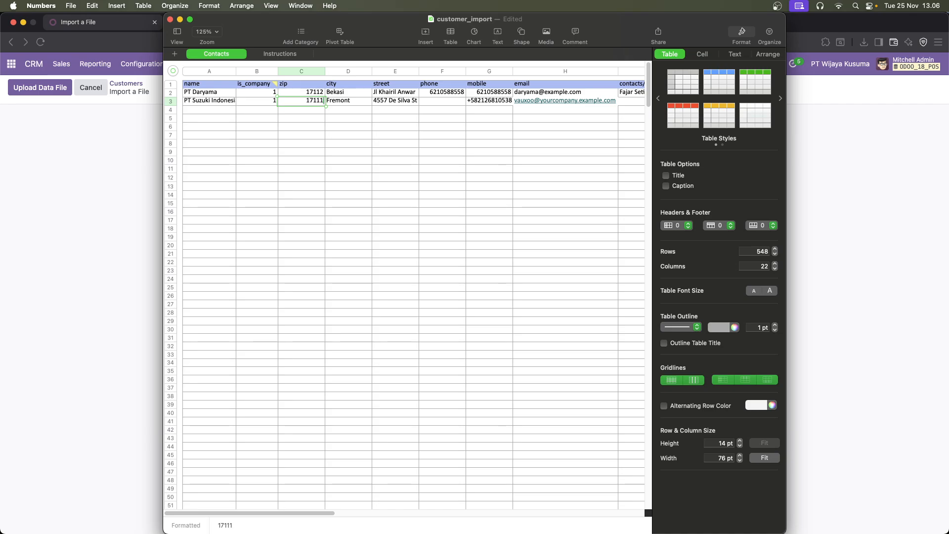
{"action": "key", "text": "Tab"}
{"action": "type", "text": "Bekasi"}
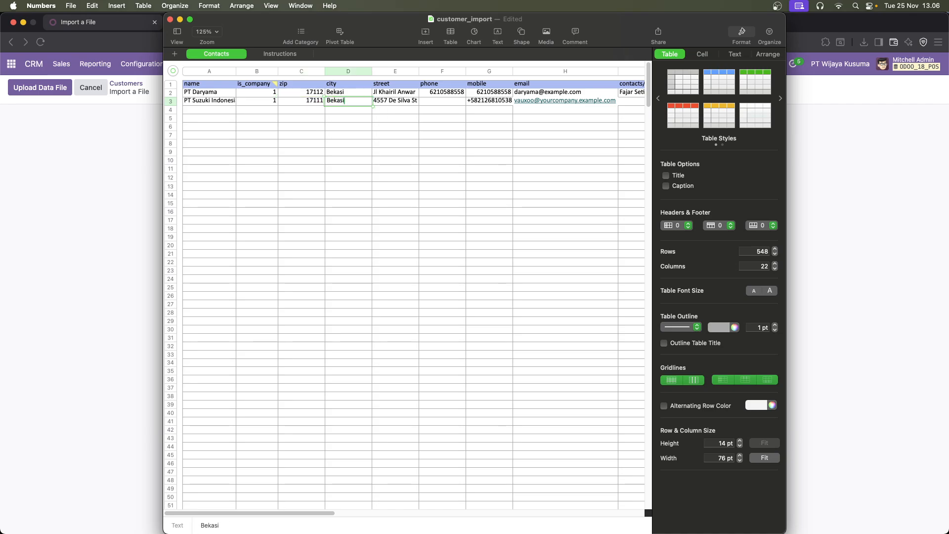
Replace the street in row 3 with PT Suzuki Indonesia's street address
{"action": "key", "text": "Tab"}
{"action": "type", "text": "Jl"}
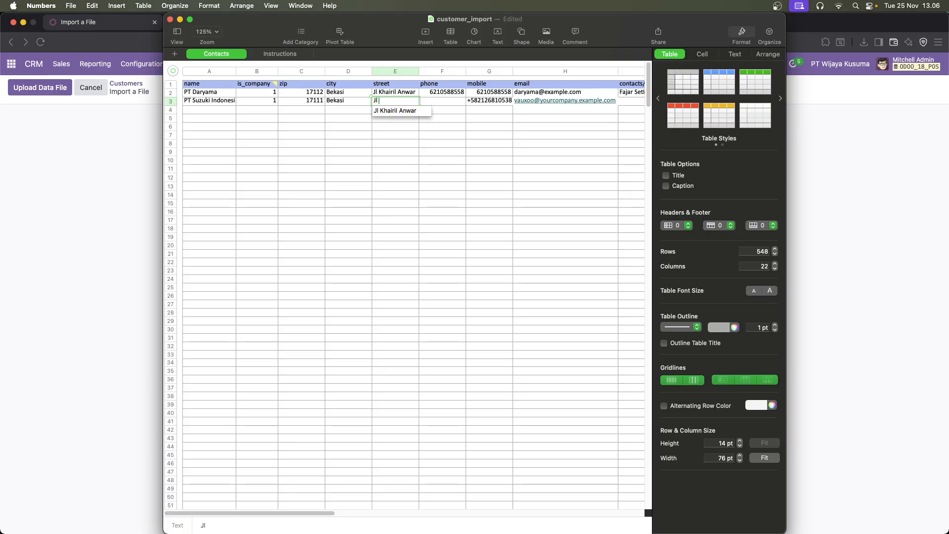
{"action": "type", "text": "nda"}
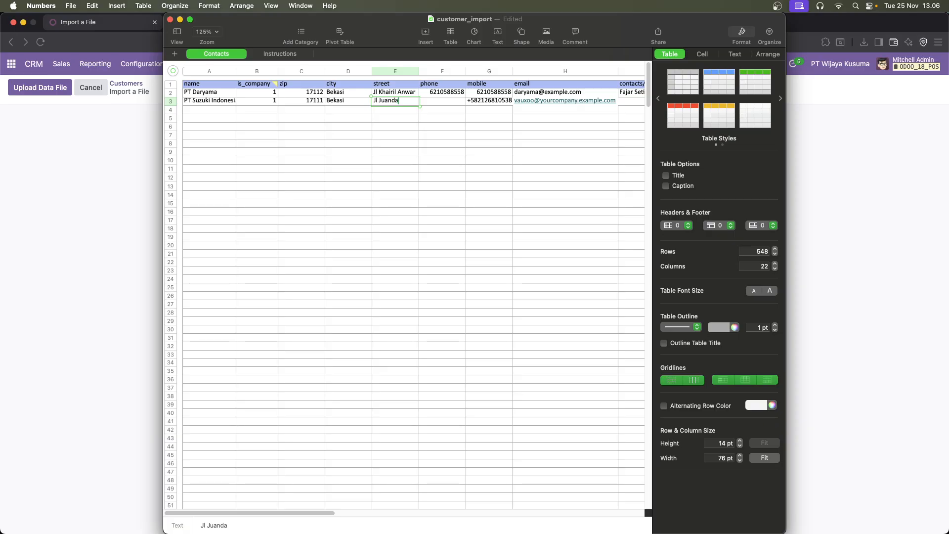
{"action": "key", "text": "Return"}
{"action": "key", "text": "Up"}
{"action": "key", "text": "Right"}
{"action": "key", "text": "Right"}
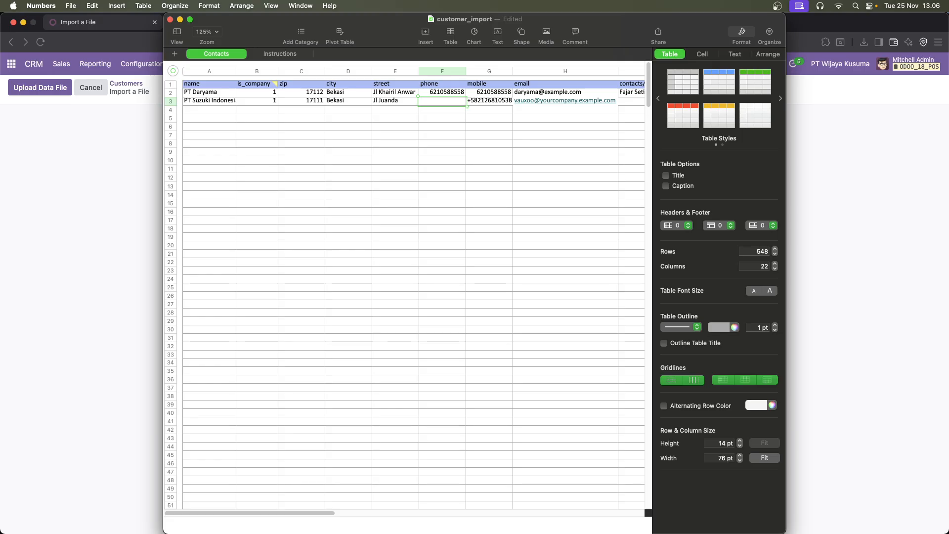
{"action": "key", "text": "Right"}
{"action": "key", "text": "Left"}
{"action": "key", "text": "Up"}
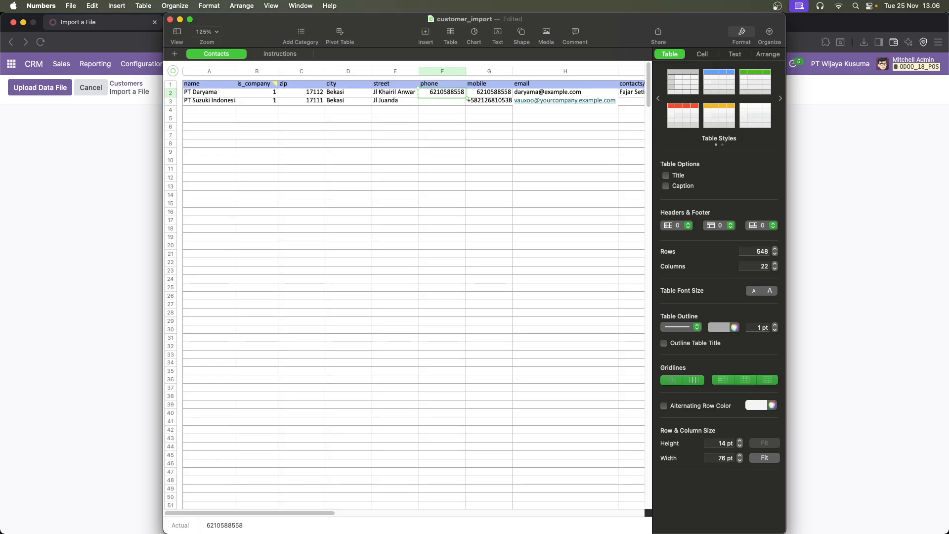
{"action": "key", "text": "Down"}
{"action": "key", "text": "super+v"}
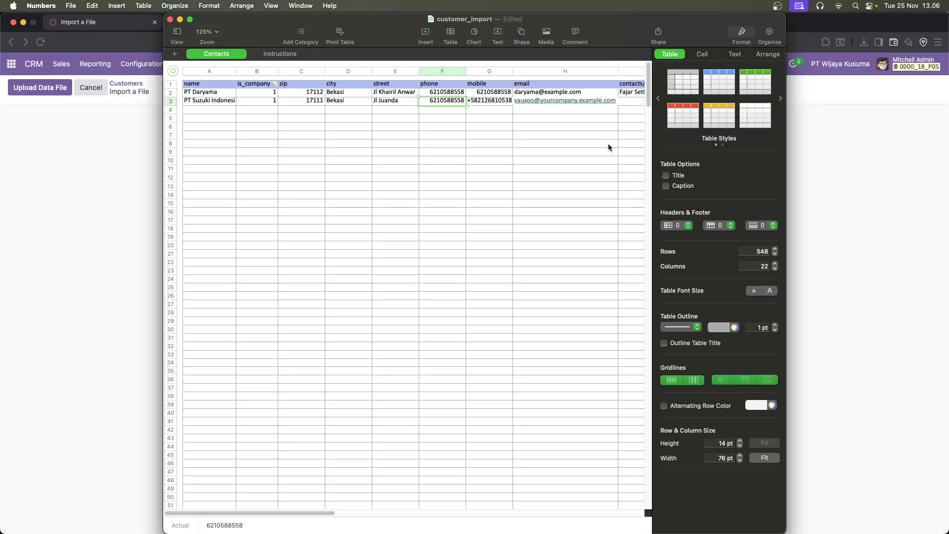
{"action": "key", "text": "super+z"}
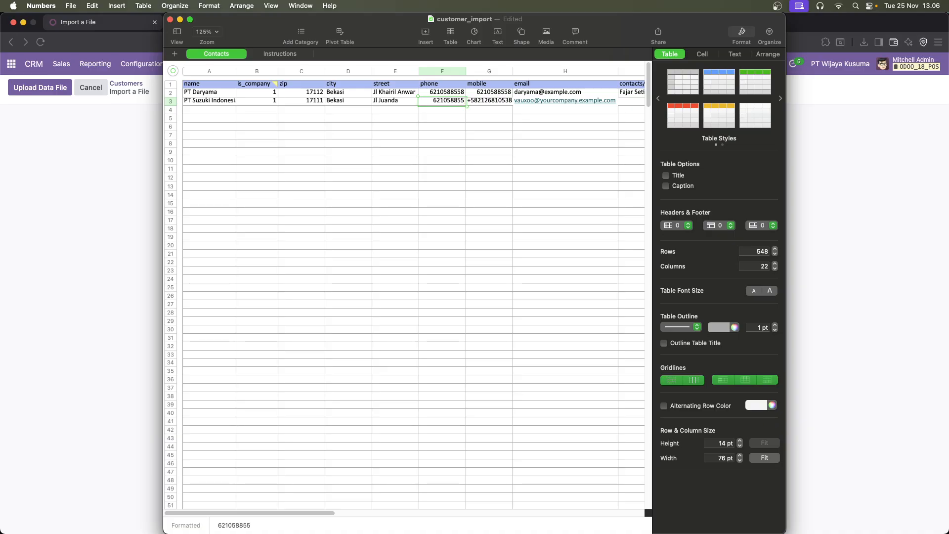
{"action": "type", "text": "7"}
{"action": "key", "text": "Return"}
Clear the sample mobile number of PT Suzuki Indonesia in row 3
{"action": "key", "text": "Up"}
{"action": "key", "text": "Right"}
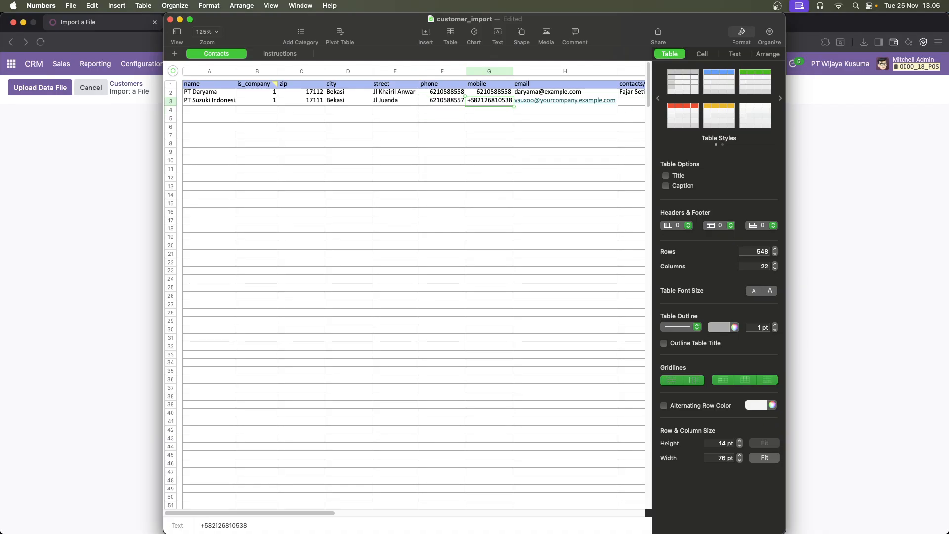
{"action": "key", "text": "BackSpace"}
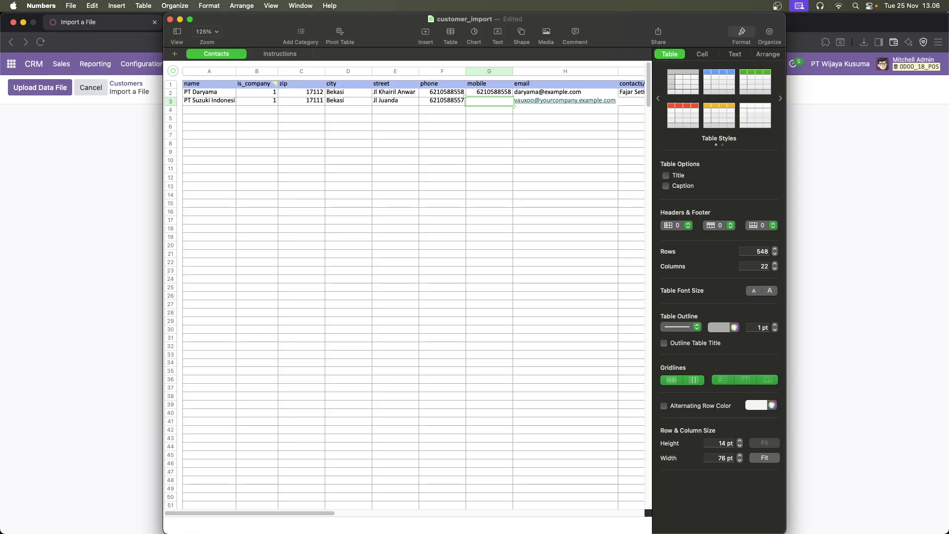
Replace the sample email of PT Suzuki Indonesia in row 3 with the company's own email address
{"action": "key", "text": "Right"}
{"action": "key", "text": "BackSpace"}
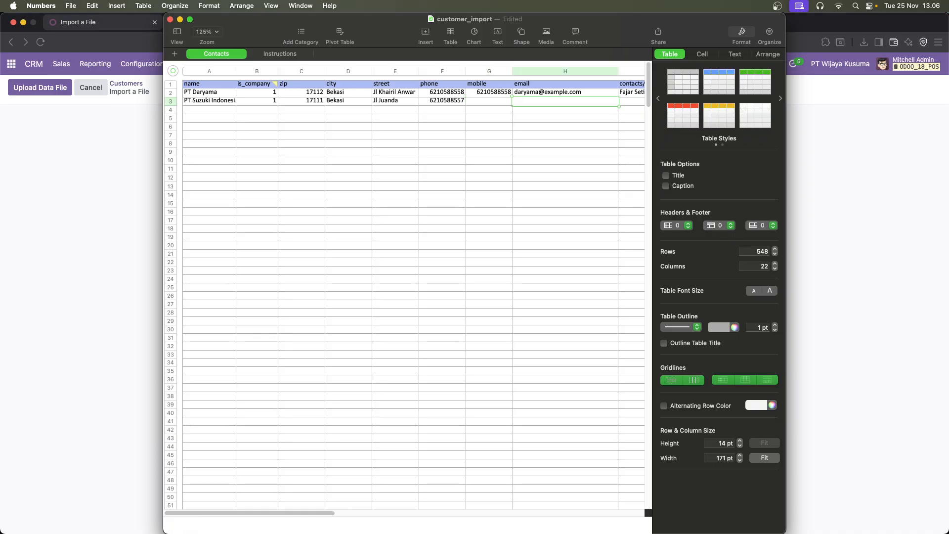
{"action": "type", "text": "suzuki"}
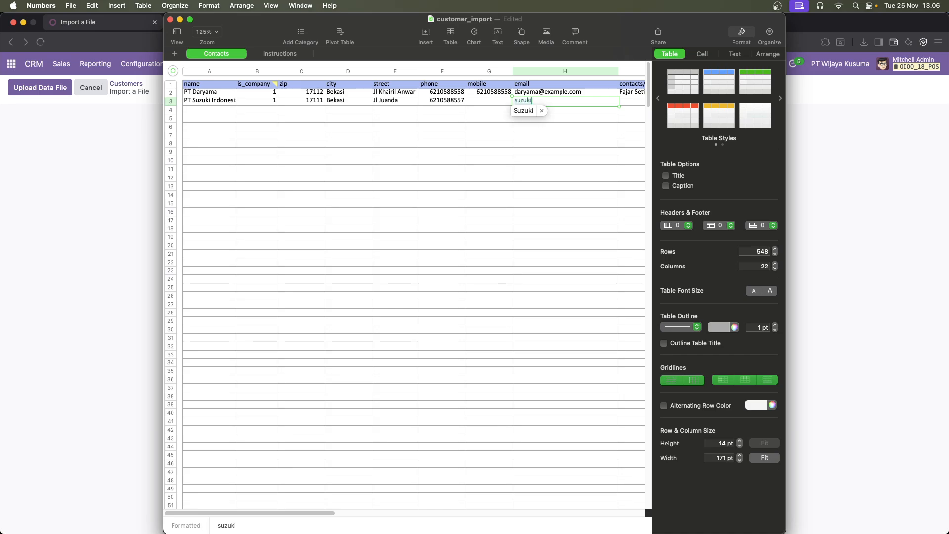
{"action": "type", "text": "i"}
{"action": "key", "text": "BackSpace"}
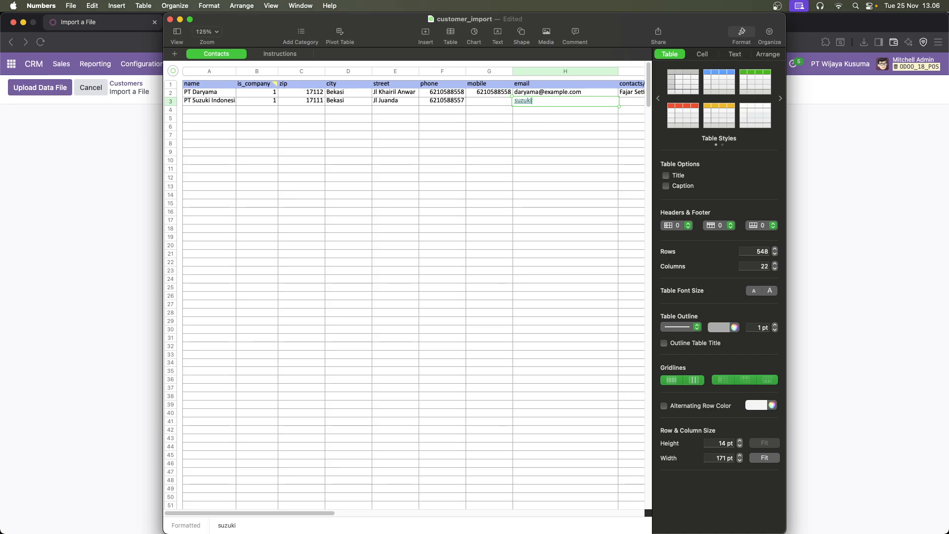
{"action": "type", "text": "@example.com"}
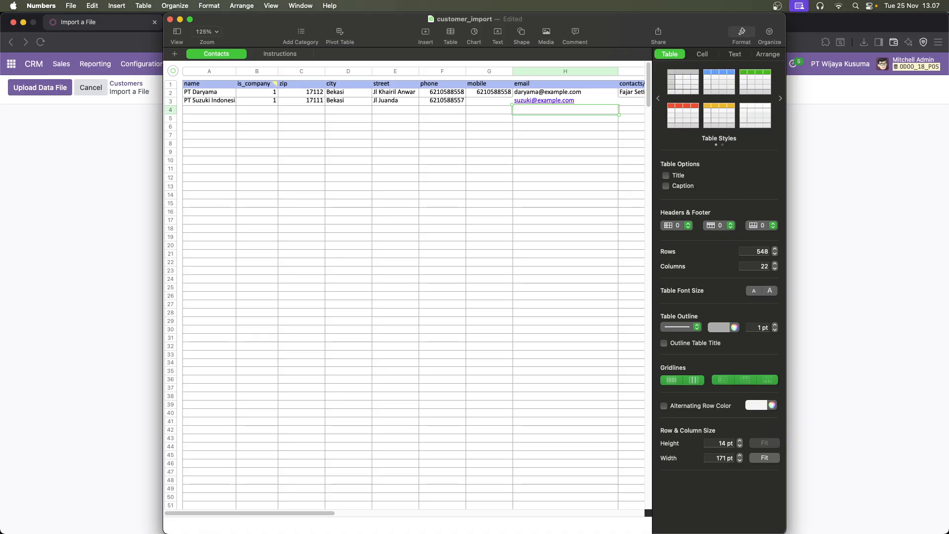
Enter the contact person's full name for PT Suzuki Indonesia in the contacts/name column of row 3
{"action": "key", "text": "Tab"}
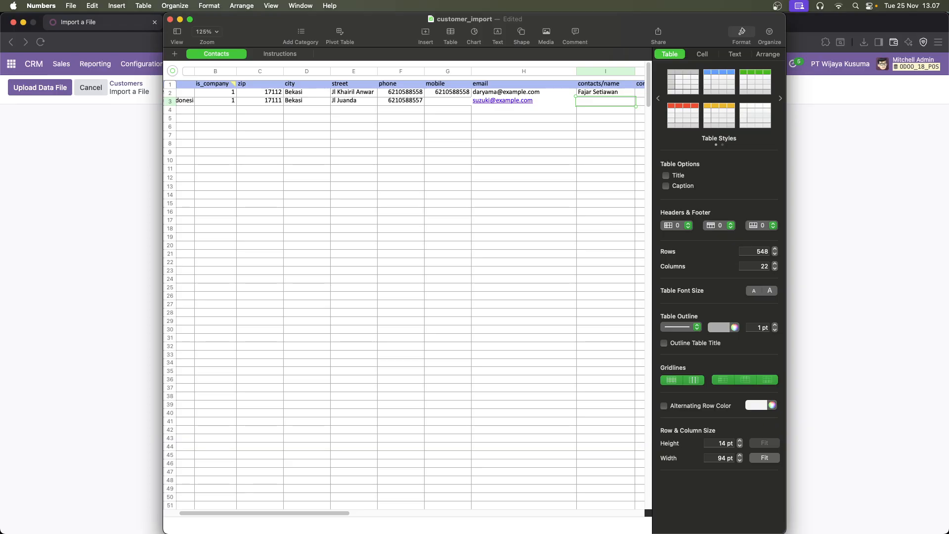
{"action": "key", "text": "Tab"}
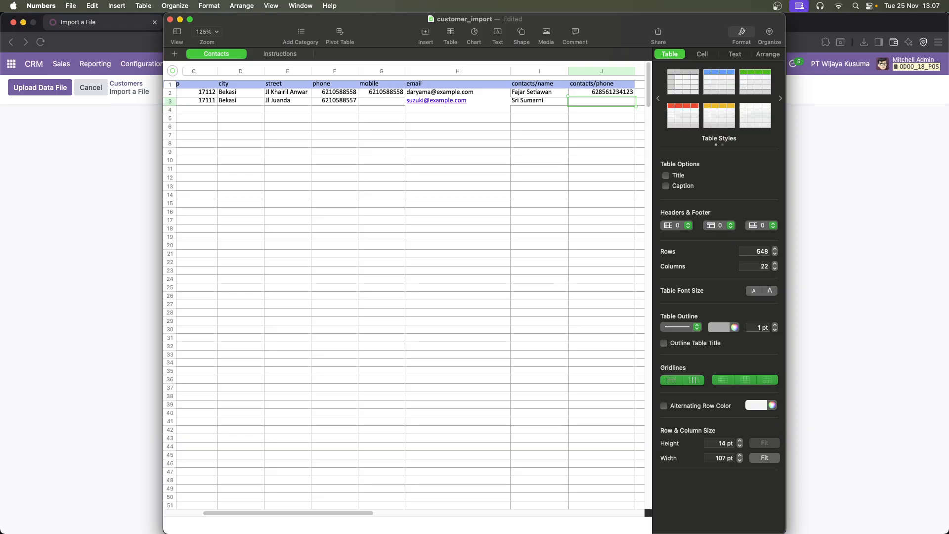
Enter the contact person's phone number for PT Suzuki Indonesia in the contacts/phone column of row 3
{"action": "key", "text": "Return"}
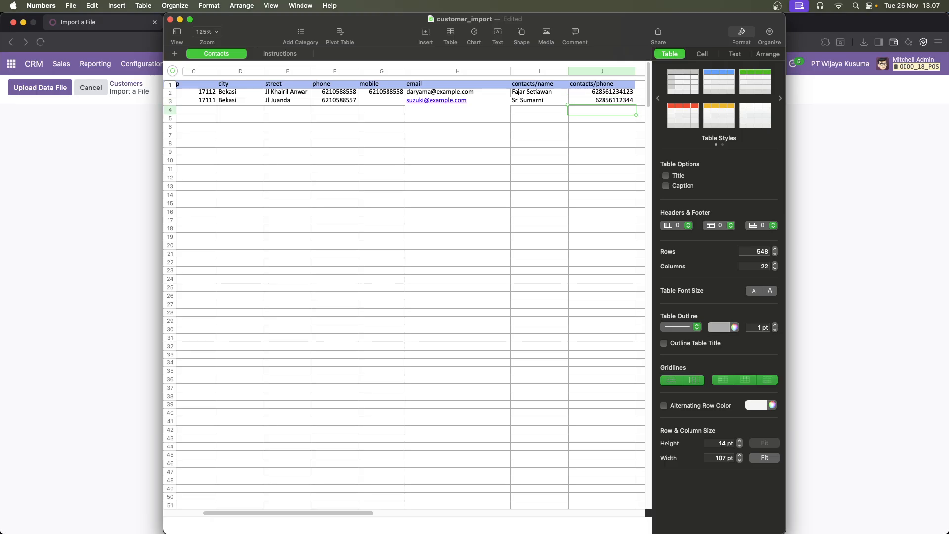
{"action": "key", "text": "Up"}
{"action": "key", "text": "Left"}
{"action": "key", "text": "Left"}
{"action": "key", "text": "Left"}
{"action": "key", "text": "Left"}
{"action": "key", "text": "Left"}
{"action": "key", "text": "Left"}
{"action": "key", "text": "Left"}
{"action": "key", "text": "Left"}
{"action": "key", "text": "Left"}
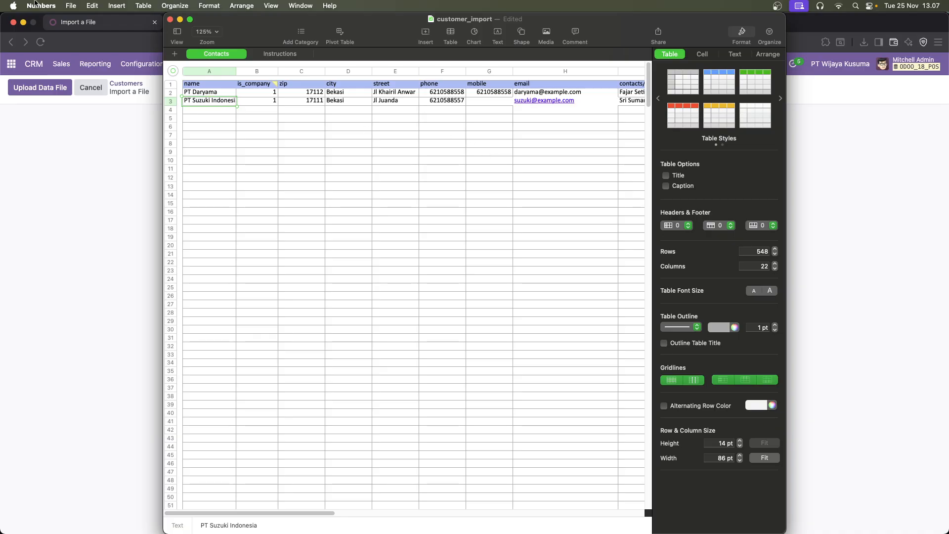
Export the spreadsheet to Excel with one worksheet per table, saving it as customer_import in the home folder
{"action": "left_click", "coordinate": [69, 7]}
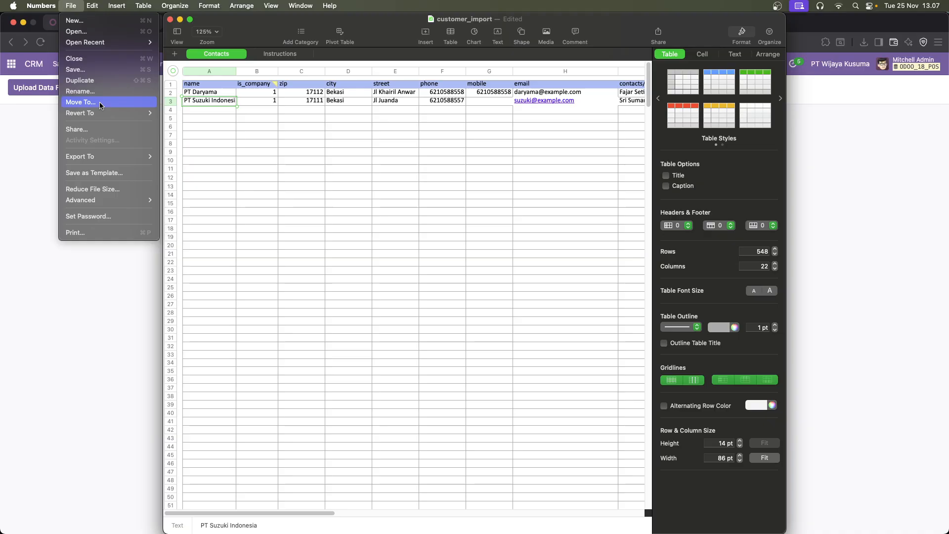
{"action": "mouse_move", "coordinate": [103, 113]}
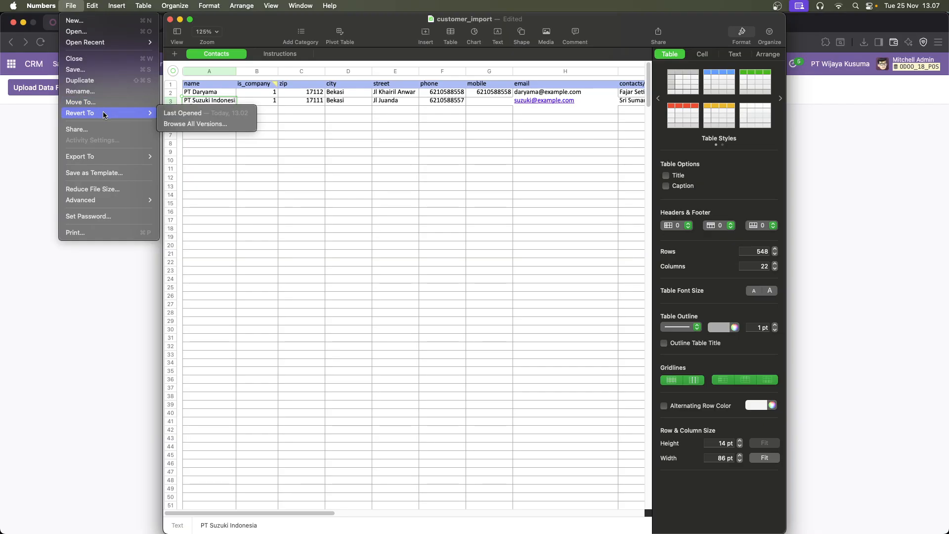
{"action": "mouse_move", "coordinate": [123, 156]}
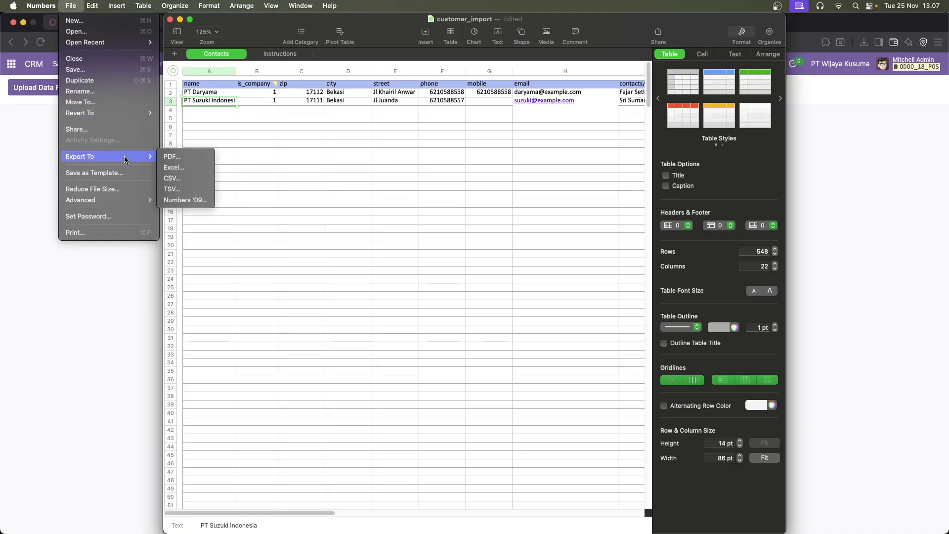
{"action": "left_click", "coordinate": [173, 167]}
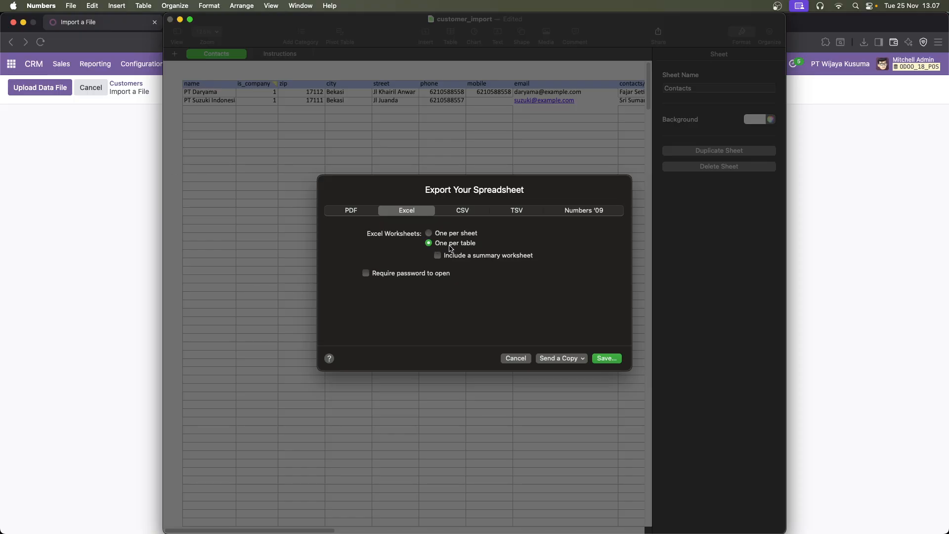
{"action": "left_click", "coordinate": [603, 359]}
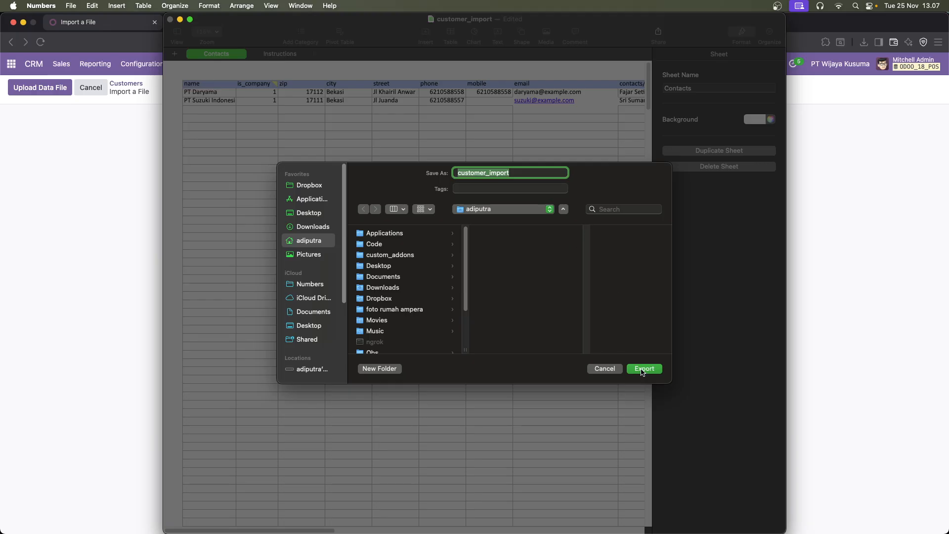
{"action": "scroll", "coordinate": [414, 287], "scroll_direction": "down", "scroll_amount": 1}
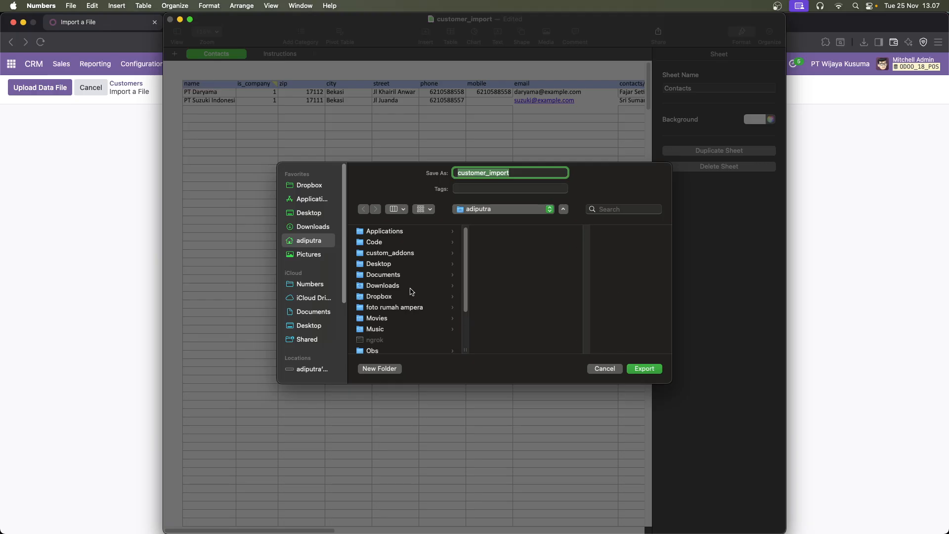
{"action": "scroll", "coordinate": [413, 291], "scroll_direction": "up", "scroll_amount": 1}
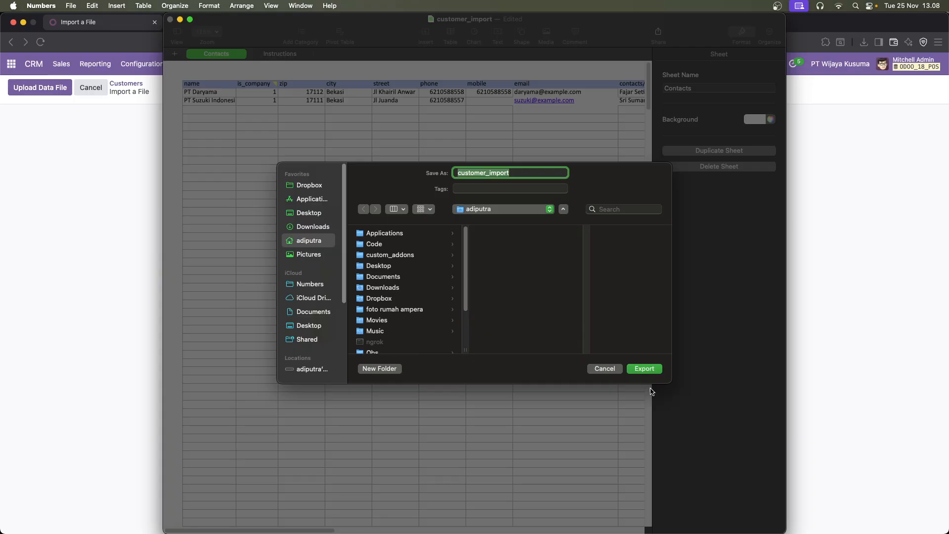
{"action": "left_click", "coordinate": [644, 370]}
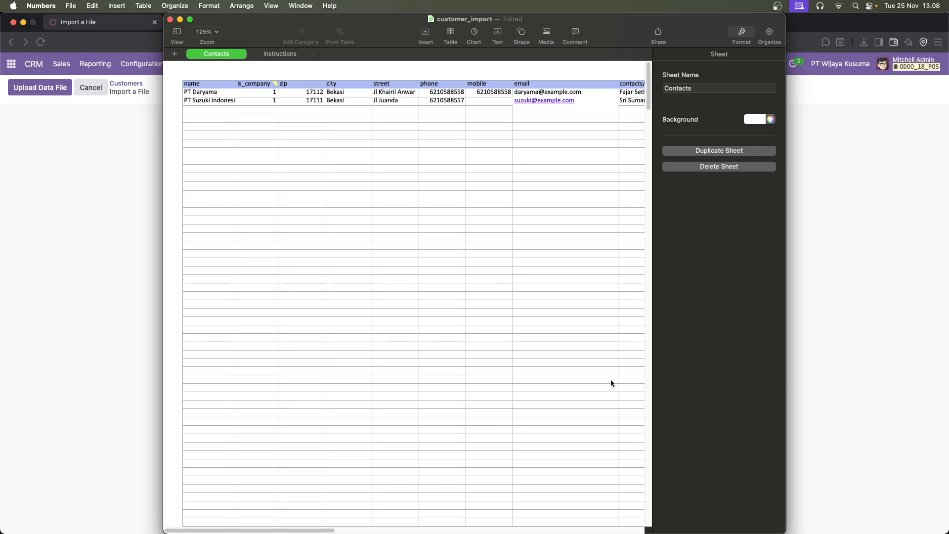
Switch to Odoo in the Brave browser and upload the exported customer_import file to the customer import
{"action": "left_click", "coordinate": [830, 256]}
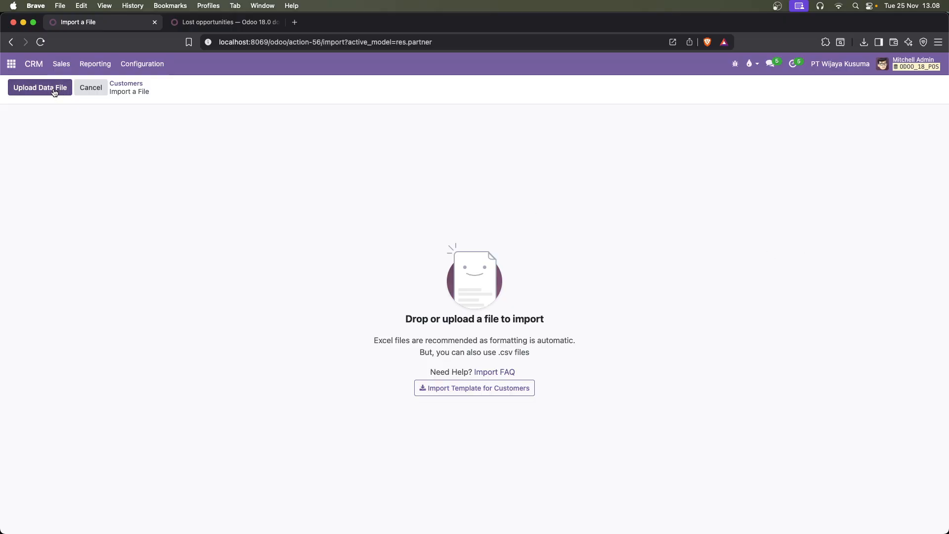
{"action": "left_click", "coordinate": [54, 92]}
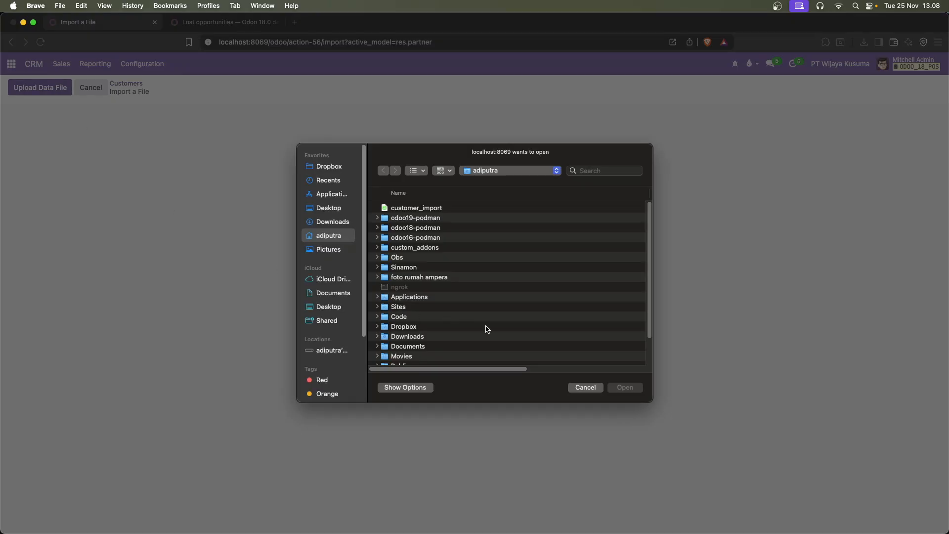
{"action": "left_click", "coordinate": [419, 209]}
{"action": "left_click", "coordinate": [625, 388]}
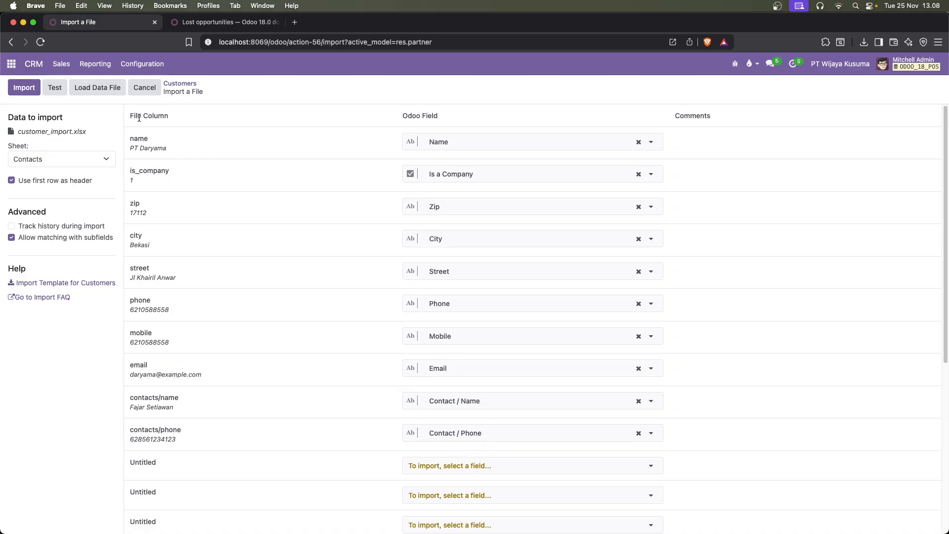
Examine how the file columns map to Odoo fields and preview the email and contacts/name values
{"action": "mouse_move", "coordinate": [152, 150]}
{"action": "scroll", "coordinate": [348, 365], "scroll_direction": "down", "scroll_amount": 1}
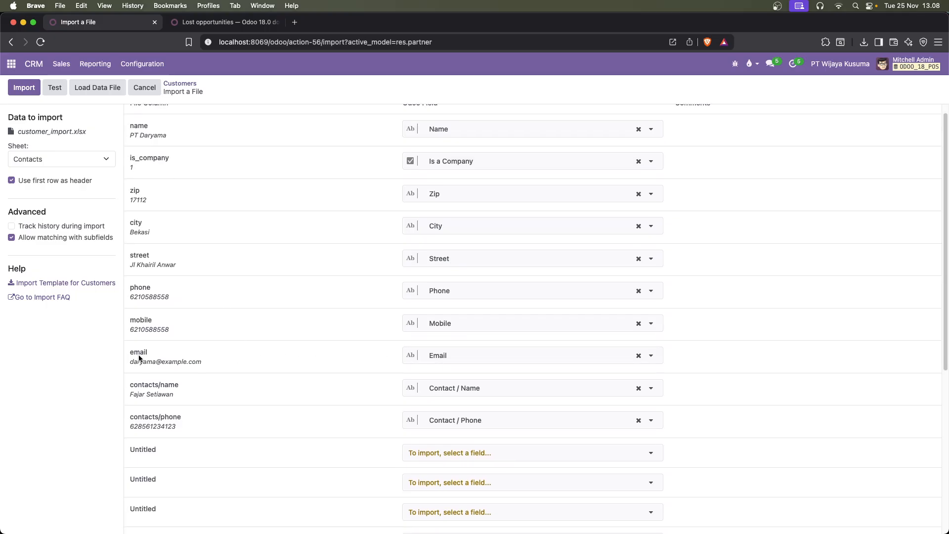
{"action": "mouse_move", "coordinate": [198, 365]}
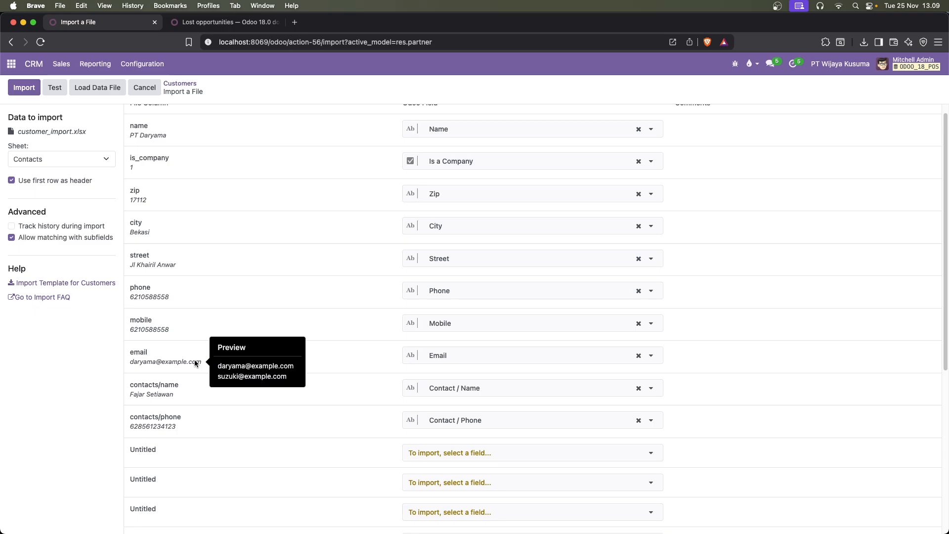
{"action": "scroll", "coordinate": [195, 360], "scroll_direction": "down", "scroll_amount": 1}
{"action": "scroll", "coordinate": [193, 355], "scroll_direction": "down", "scroll_amount": 1}
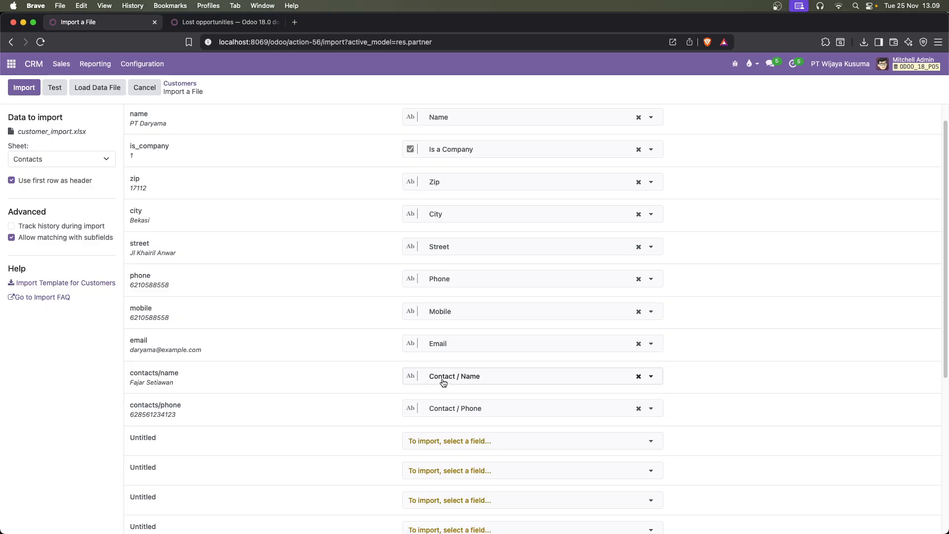
{"action": "mouse_move", "coordinate": [148, 384]}
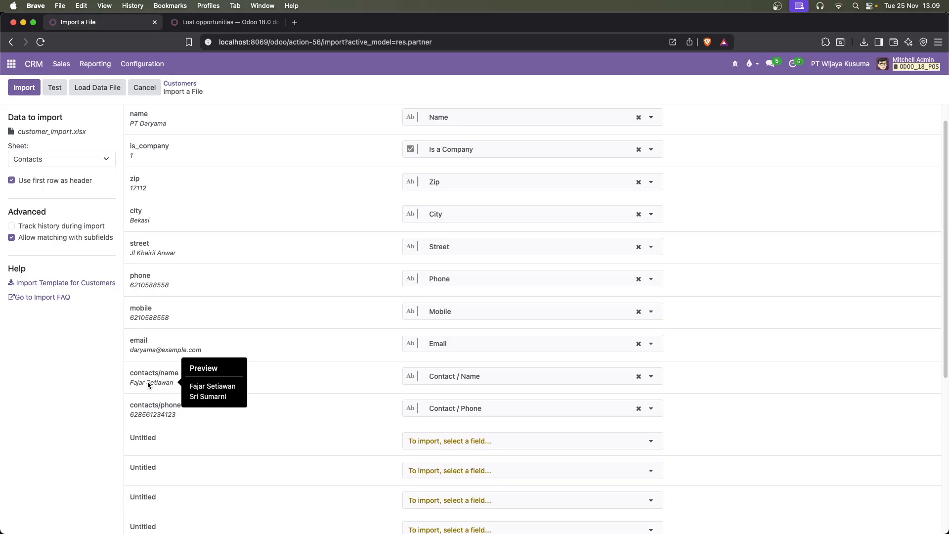
Examine the Odoo relation fields available for mapping the contacts/name column, leaving it mapped to Contact / Name
{"action": "left_click", "coordinate": [468, 380]}
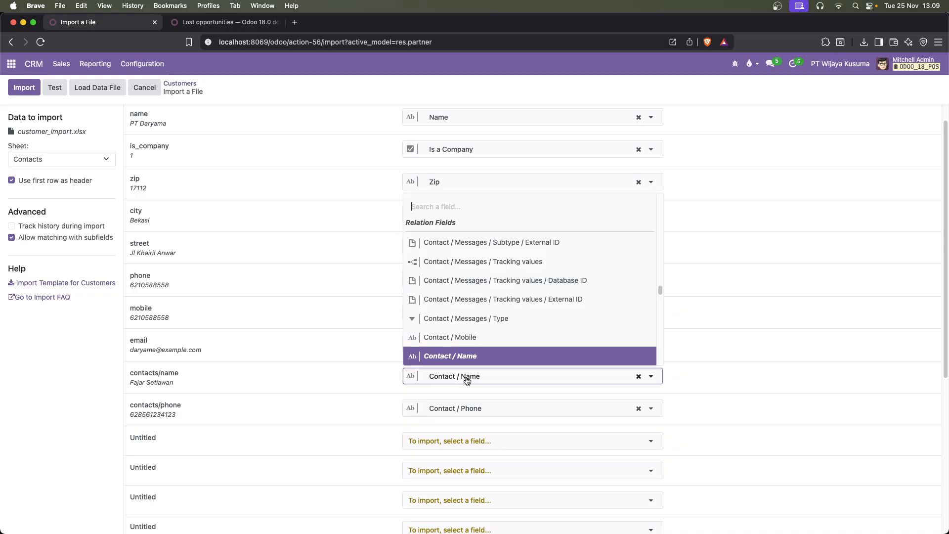
{"action": "scroll", "coordinate": [484, 354], "scroll_direction": "down", "scroll_amount": 1}
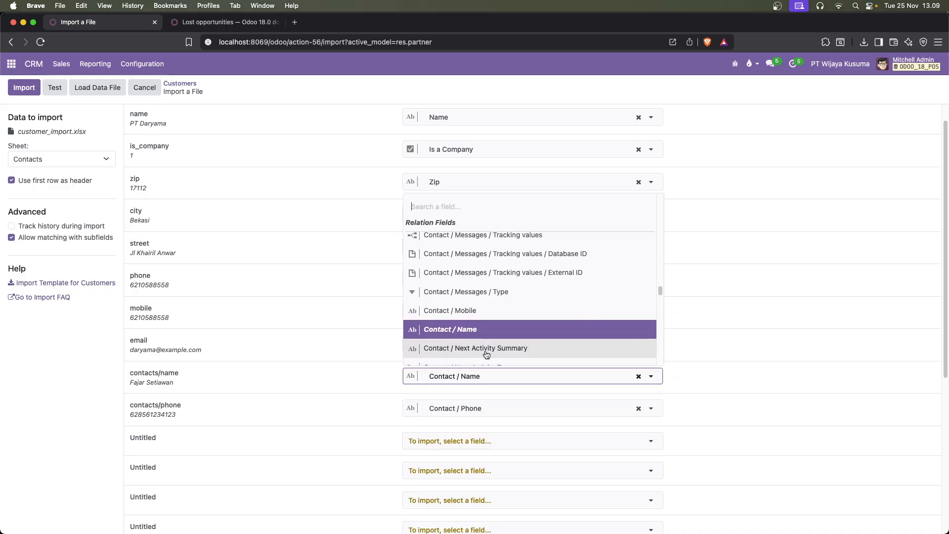
{"action": "scroll", "coordinate": [489, 351], "scroll_direction": "down", "scroll_amount": 2}
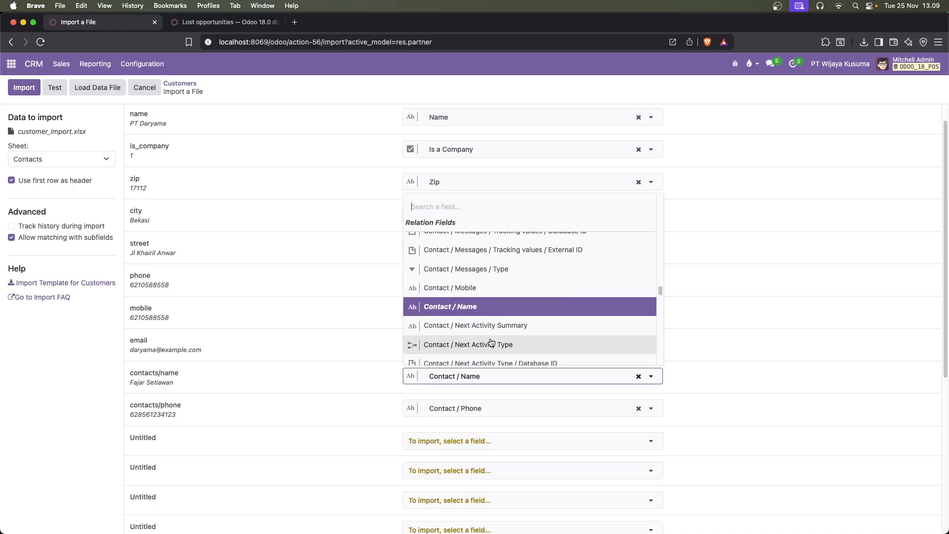
{"action": "scroll", "coordinate": [491, 342], "scroll_direction": "down", "scroll_amount": 3}
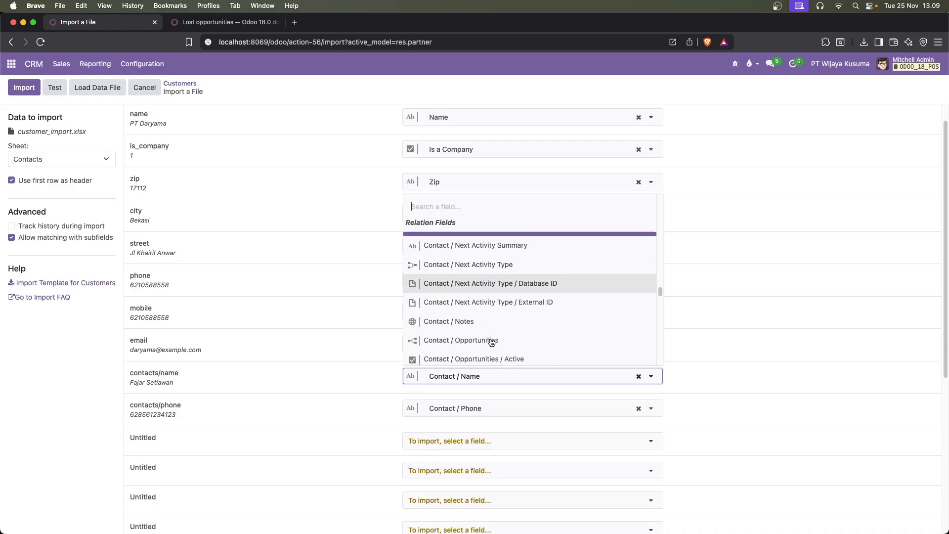
{"action": "scroll", "coordinate": [501, 311], "scroll_direction": "down", "scroll_amount": 1}
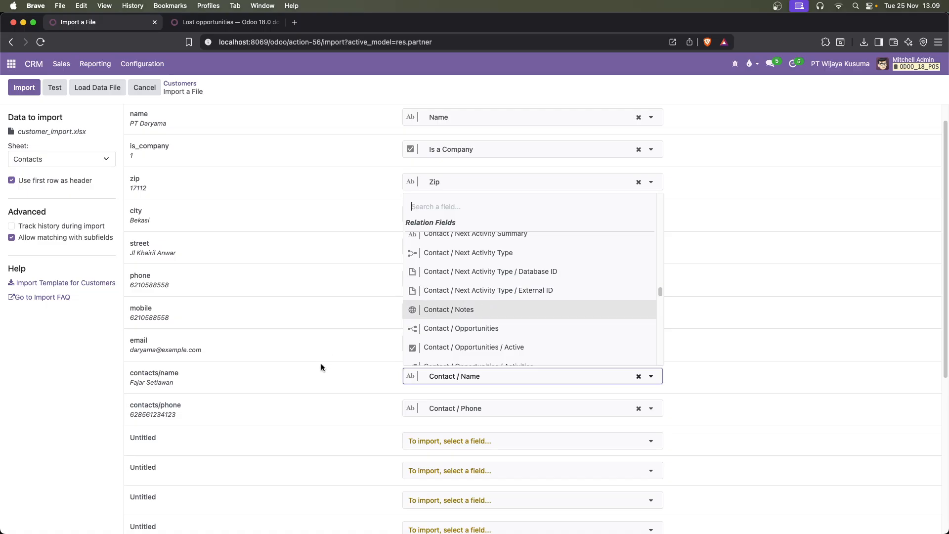
{"action": "left_click", "coordinate": [289, 376]}
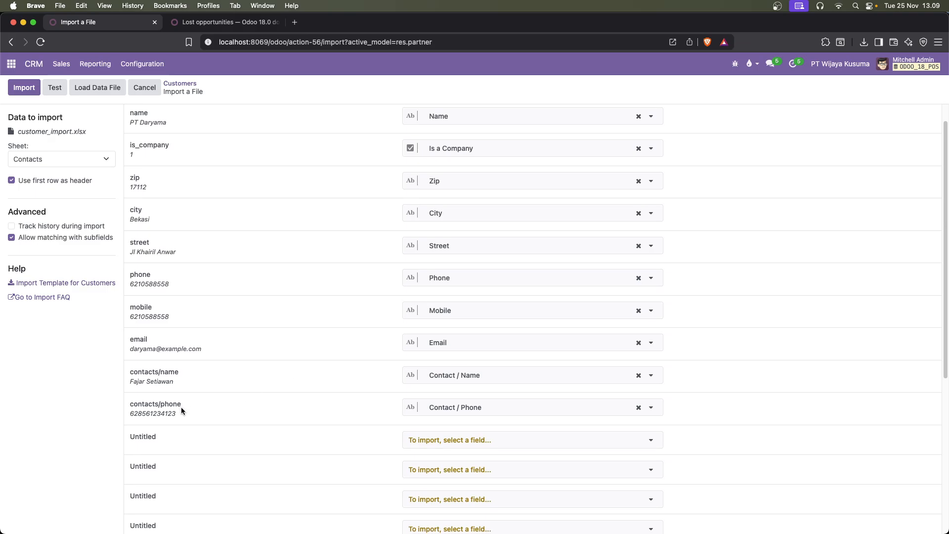
Check the column mapping down to the untitled columns, test the file and import the customers
{"action": "scroll", "coordinate": [181, 408], "scroll_direction": "down", "scroll_amount": 2}
{"action": "scroll", "coordinate": [188, 392], "scroll_direction": "down", "scroll_amount": 5}
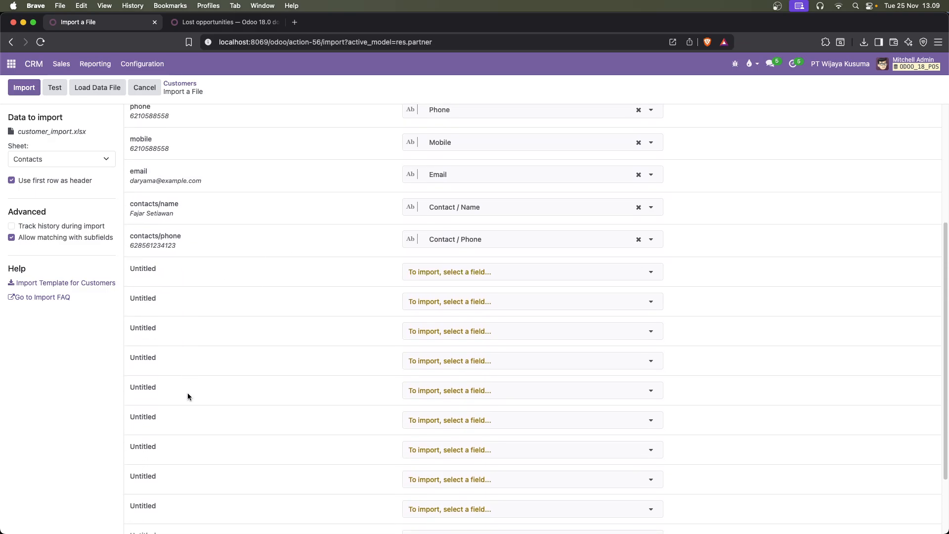
{"action": "scroll", "coordinate": [188, 392], "scroll_direction": "up", "scroll_amount": 6}
{"action": "scroll", "coordinate": [190, 380], "scroll_direction": "up", "scroll_amount": 1}
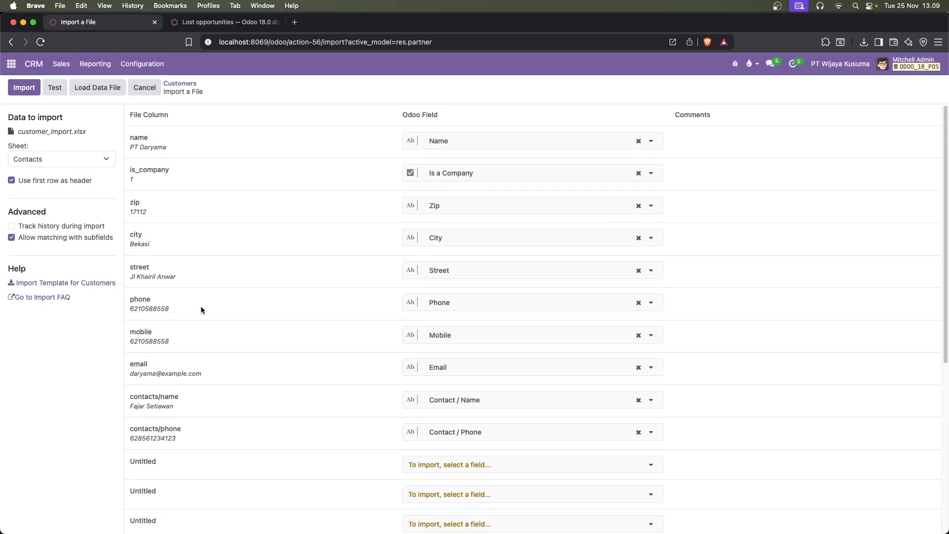
{"action": "left_click", "coordinate": [53, 88]}
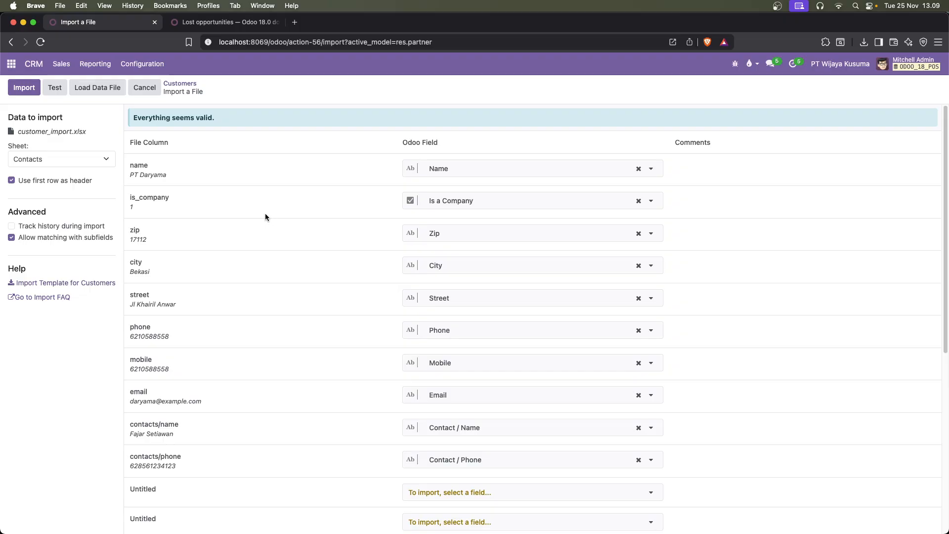
{"action": "left_click", "coordinate": [26, 91]}
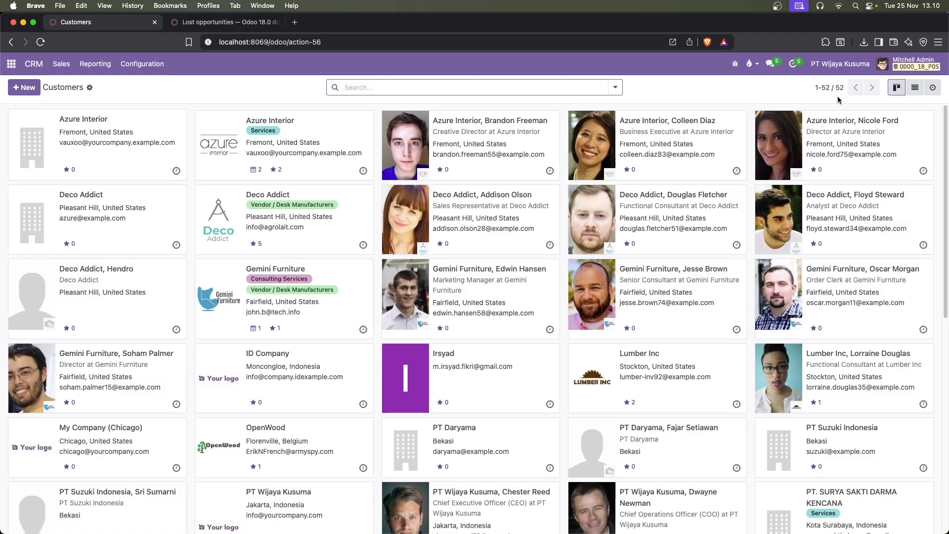
Search the customers by name for the full name of PT Daryama's imported contact person
{"action": "left_click", "coordinate": [374, 88]}
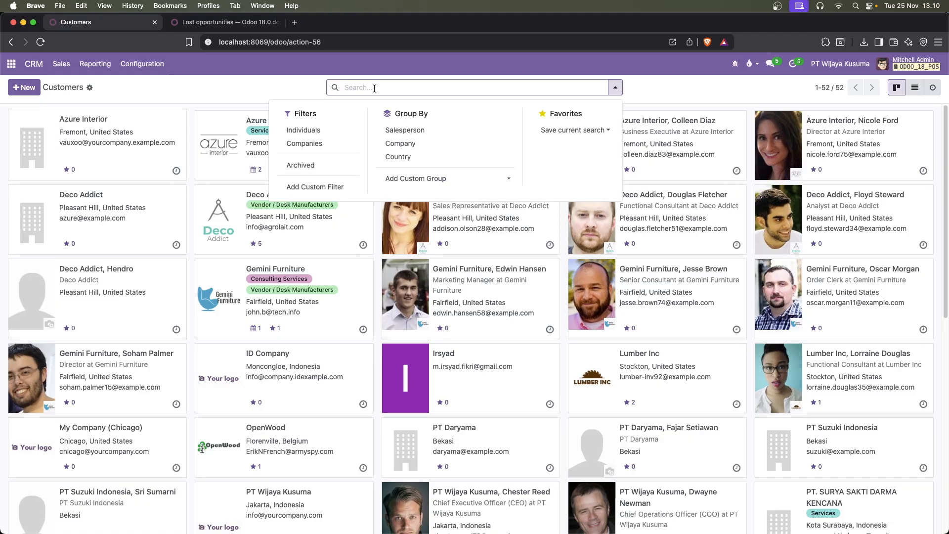
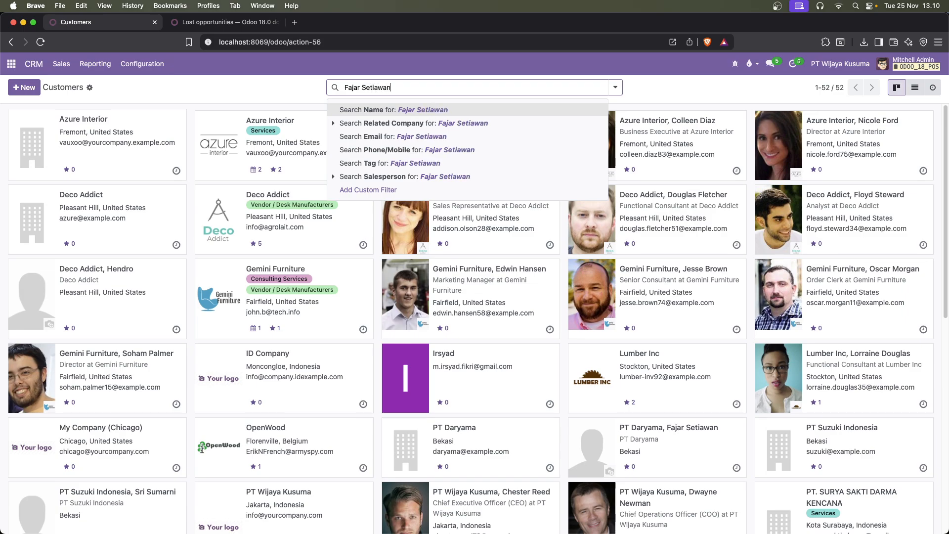
{"action": "key", "text": "Return"}
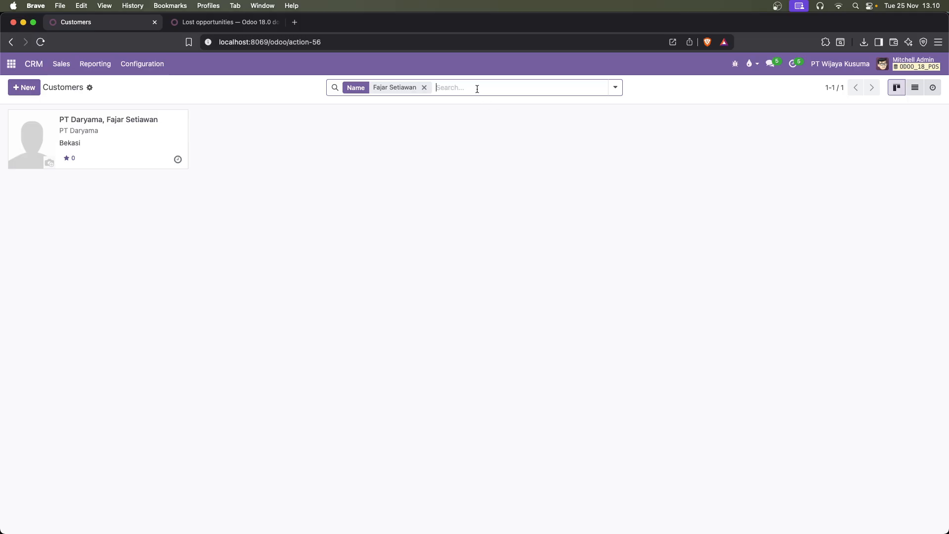
Remove the contact name filter and search the customers for the company PT Daryama
{"action": "key", "text": "BackSpace"}
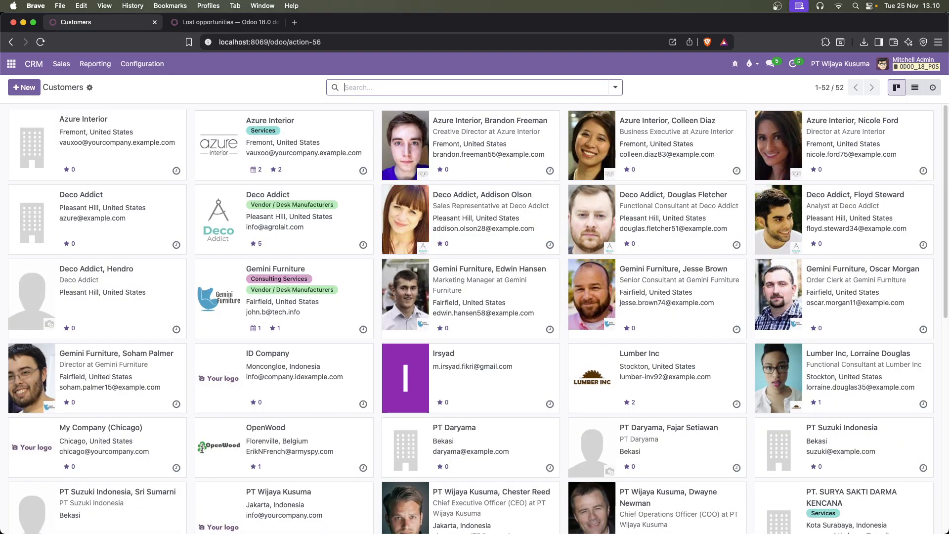
{"action": "type", "text": "PT Daryama"}
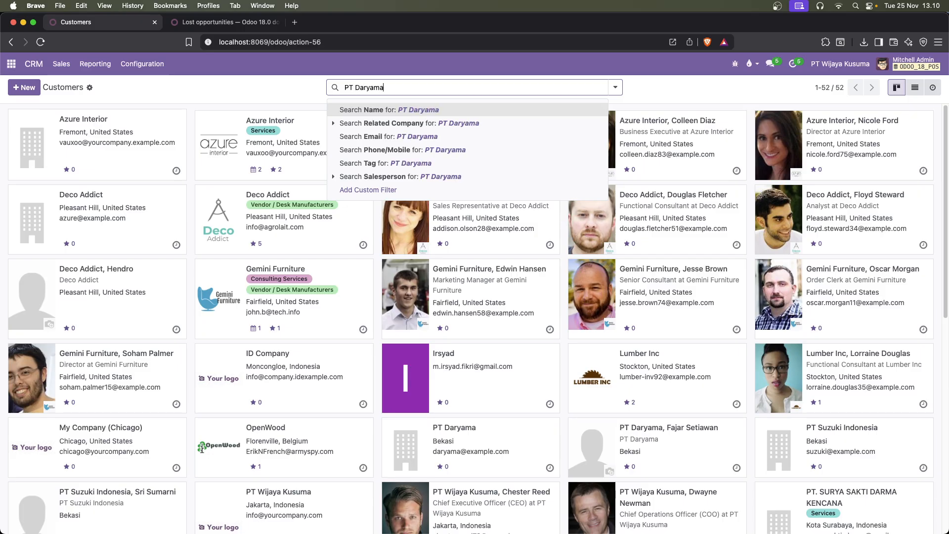
{"action": "key", "text": "Return"}
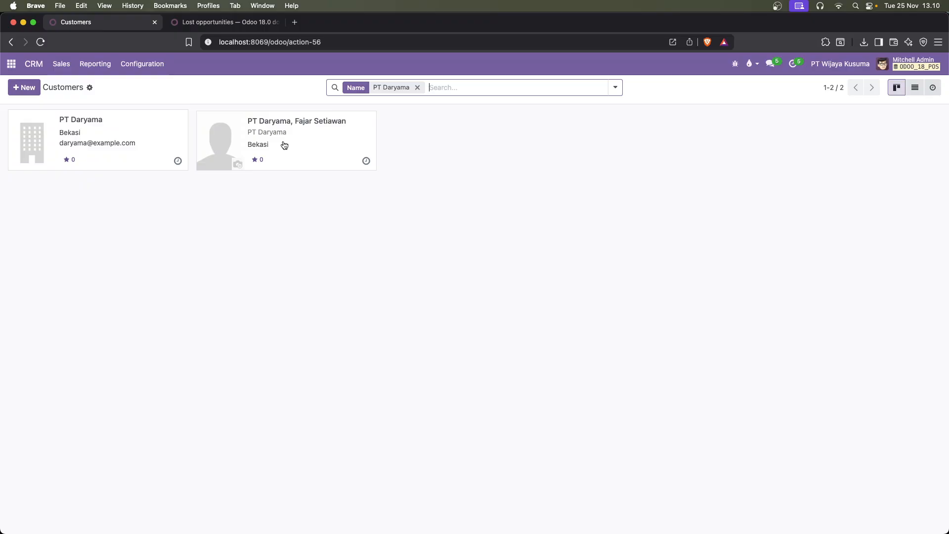
Clear the PT Daryama filter and search the customers for the full name of PT Suzuki Indonesia's imported contact person
{"action": "left_click", "coordinate": [418, 88]}
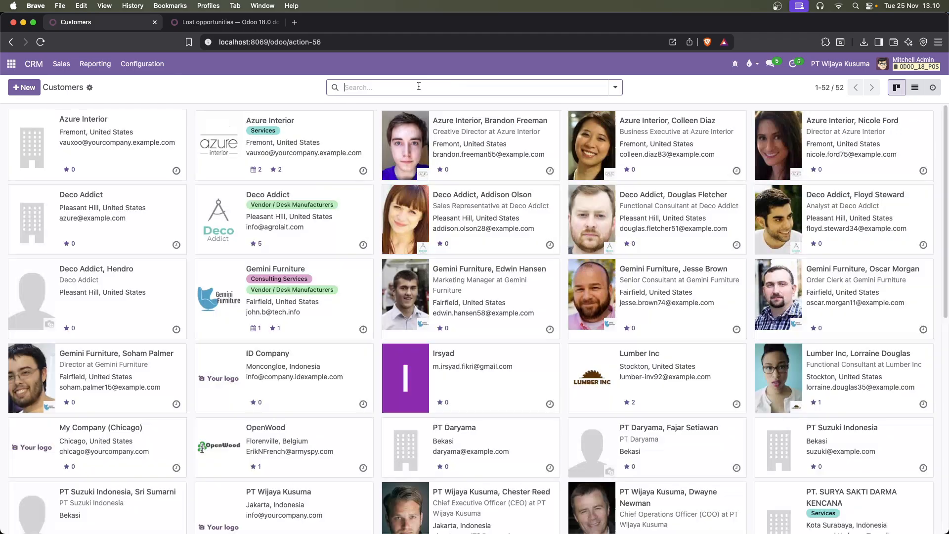
{"action": "type", "text": "A"}
{"action": "key", "text": "BackSpace"}
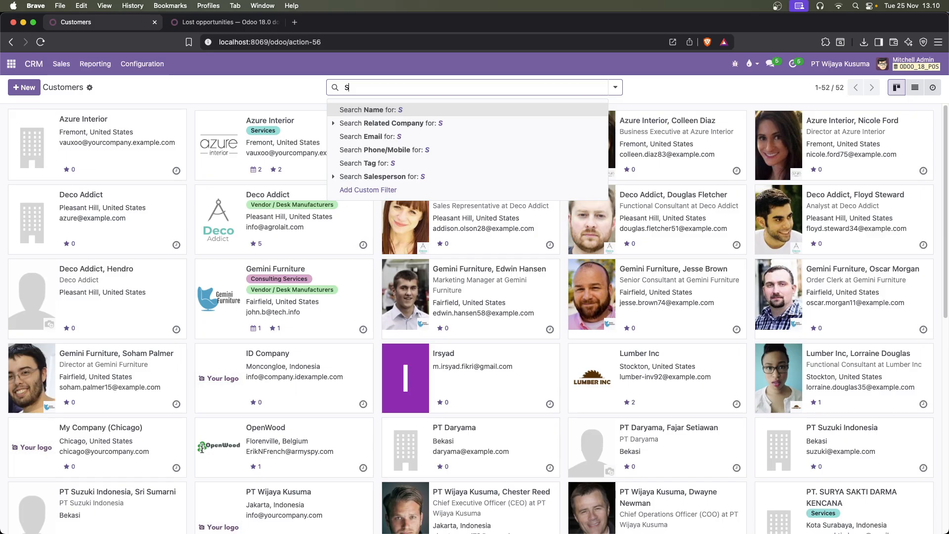
{"action": "key", "text": "Return"}
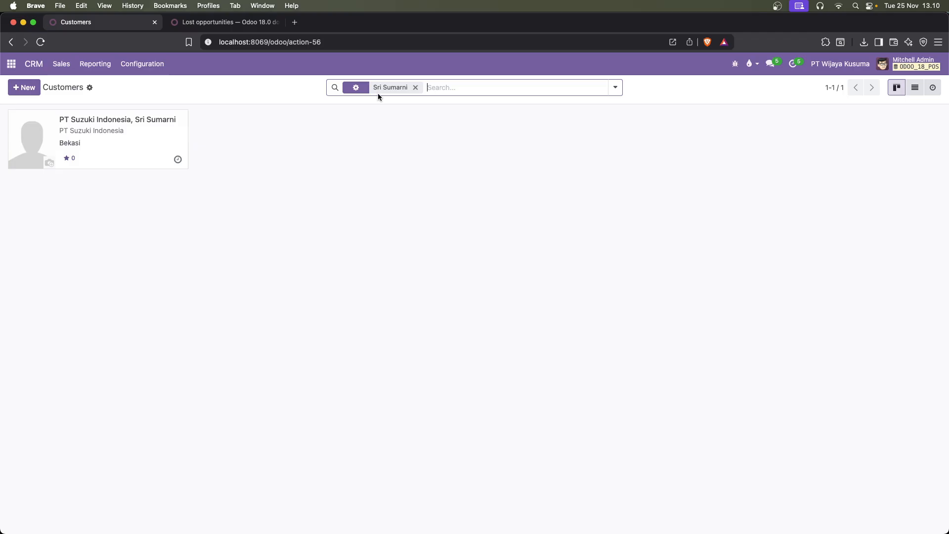
Remove the contact name filter and search the customers by name for Suzuki Indonesia
{"action": "left_click", "coordinate": [416, 87]}
{"action": "type", "text": "Suzuki"}
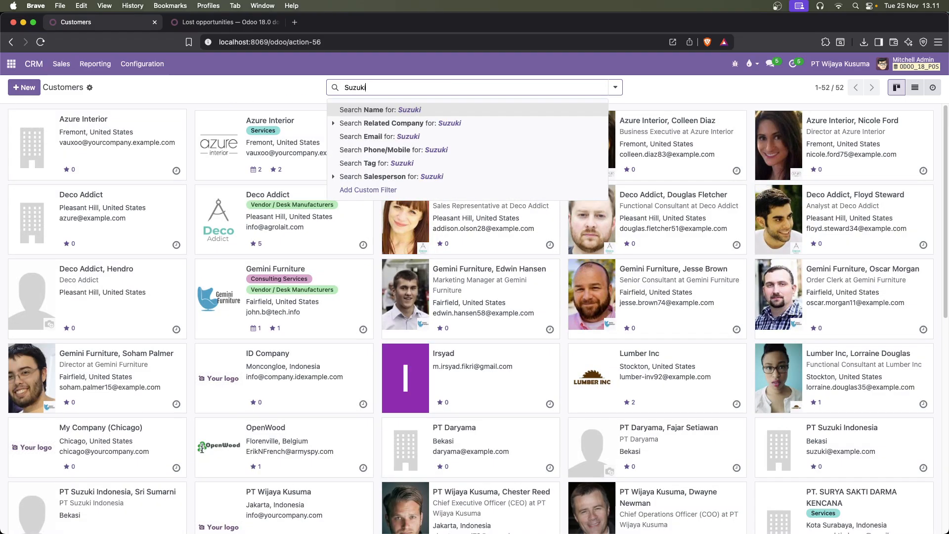
{"action": "type", "text": " Indonesia"}
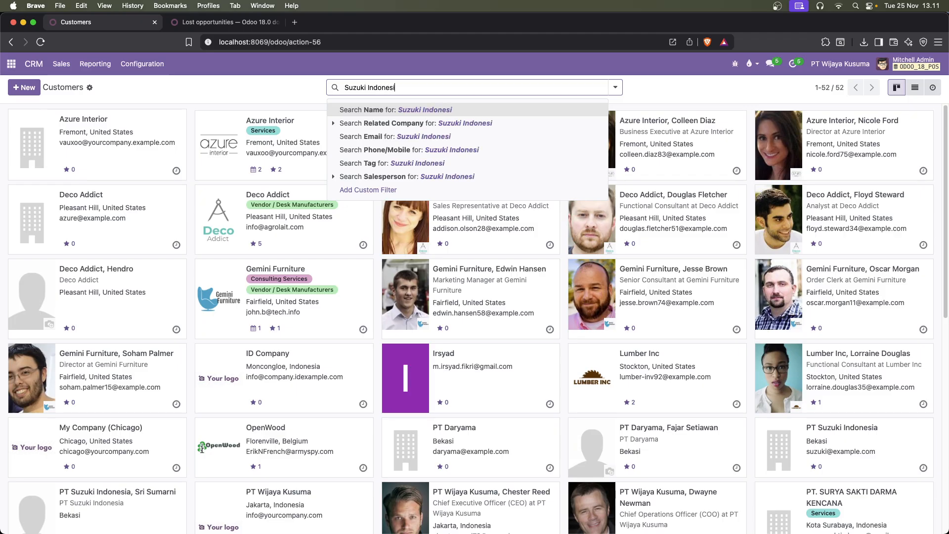
{"action": "key", "text": "Return"}
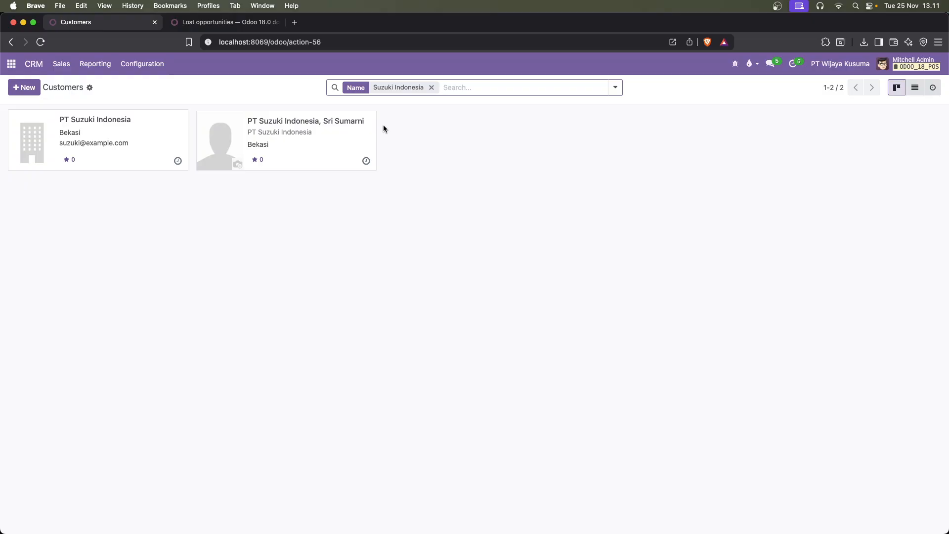
{"action": "left_click", "coordinate": [89, 88]}
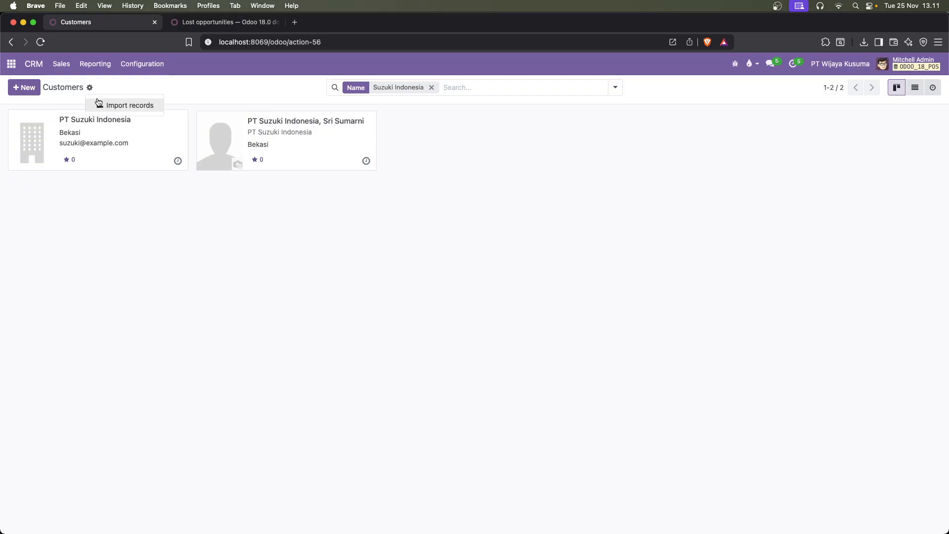
{"action": "left_click", "coordinate": [492, 201]}
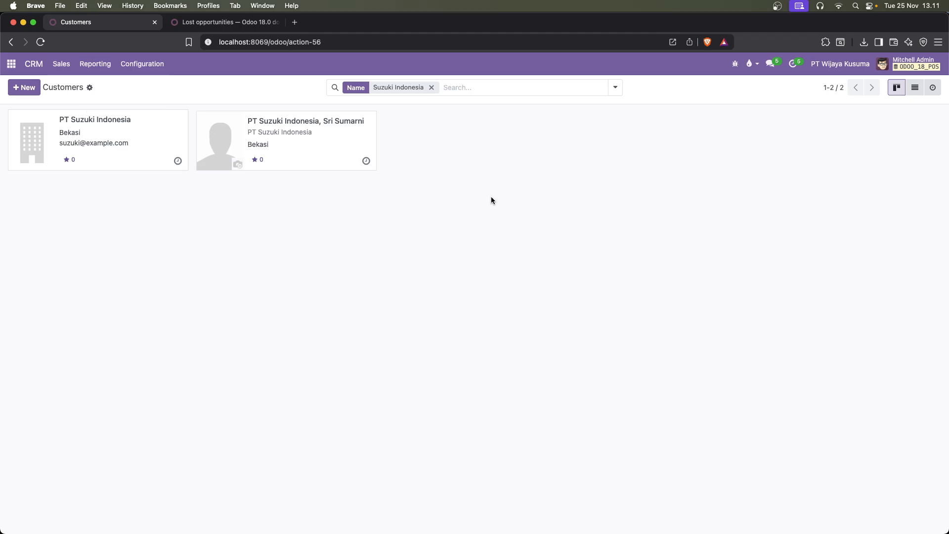